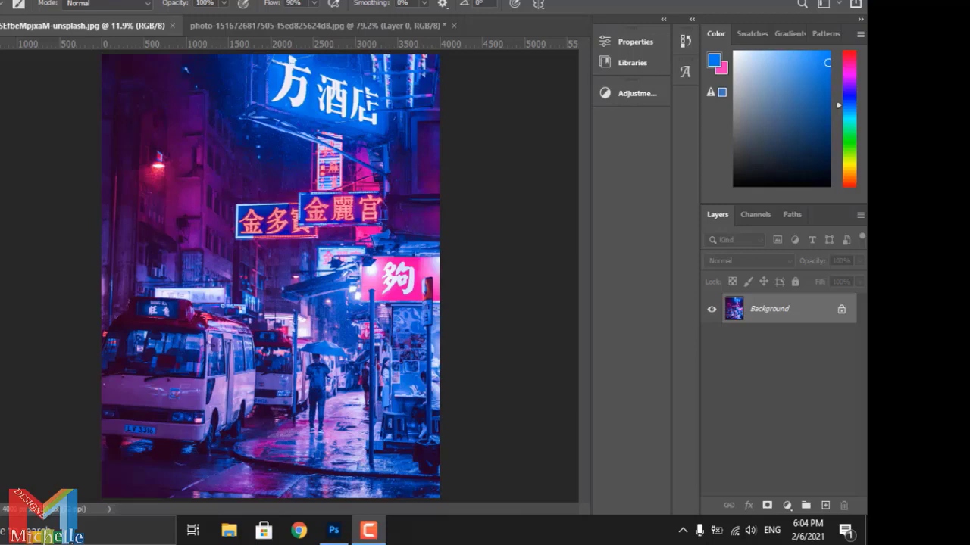
- Unlock the street photo's Background as Layer 0, then bring up the woman photo
{"action": "key", "text": "v"}
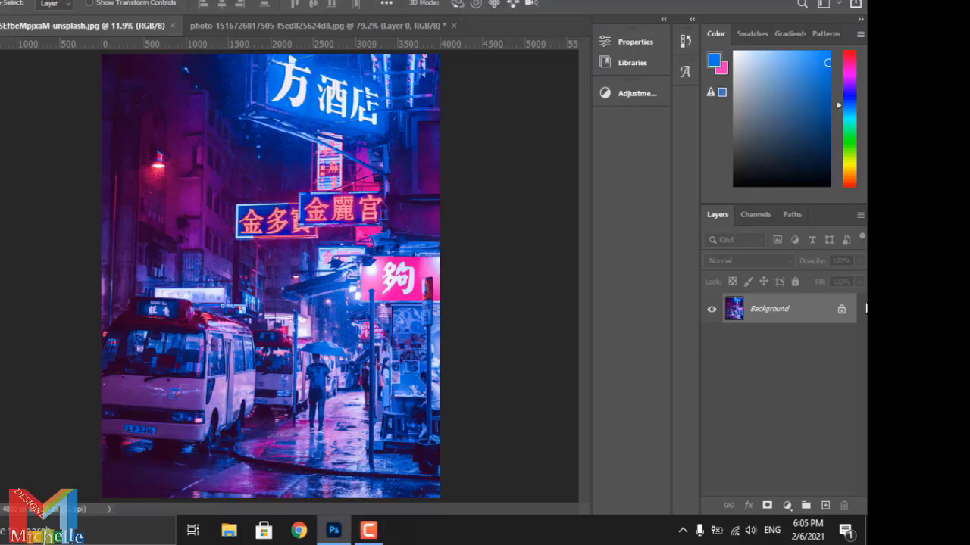
{"action": "left_click", "coordinate": [840, 311]}
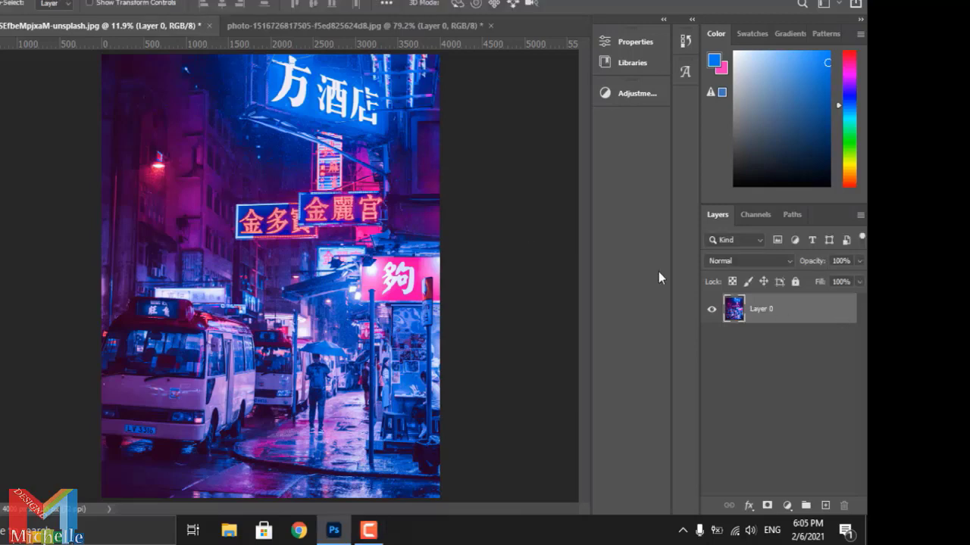
{"action": "left_click", "coordinate": [322, 27]}
- Drag the woman into the street scene and scale her up to about 612%
{"action": "mouse_move", "coordinate": [267, 258]}
{"action": "left_mouse_down"}
{"action": "mouse_move", "coordinate": [91, 22]}
{"action": "mouse_move", "coordinate": [340, 324]}
{"action": "left_mouse_up"}
{"action": "key", "text": "ctrl+t"}
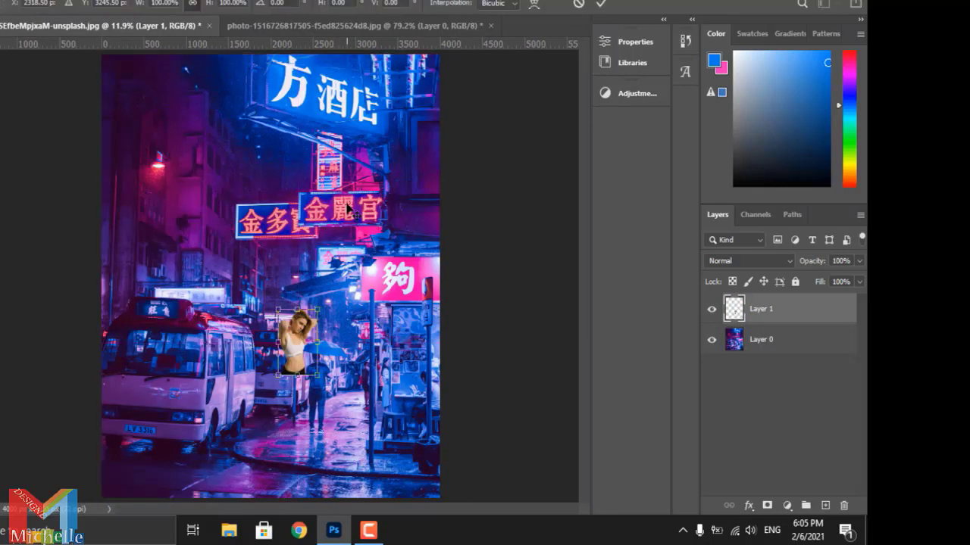
{"action": "left_click_drag", "start_coordinate": [317, 374], "coordinate": [384, 498]}
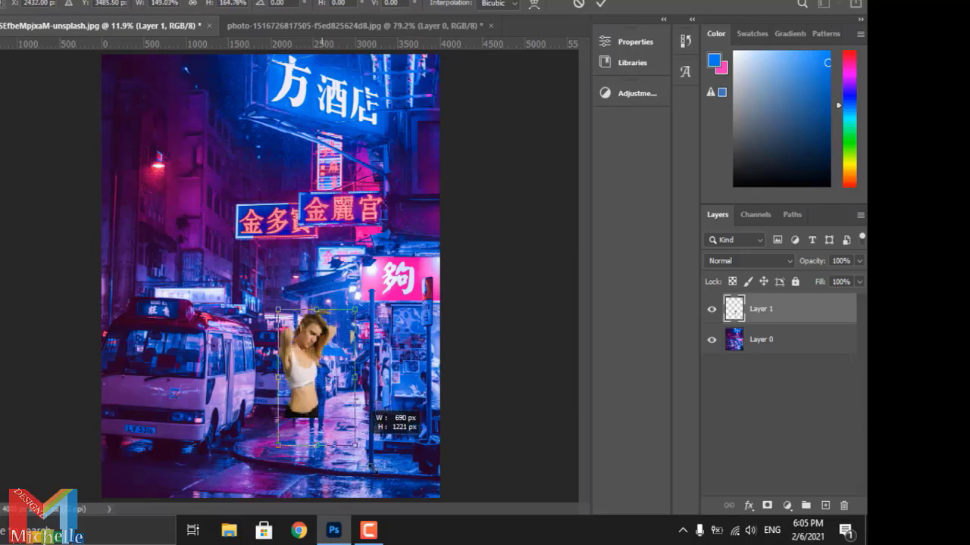
{"action": "left_click_drag", "start_coordinate": [276, 309], "coordinate": [165, 140]}
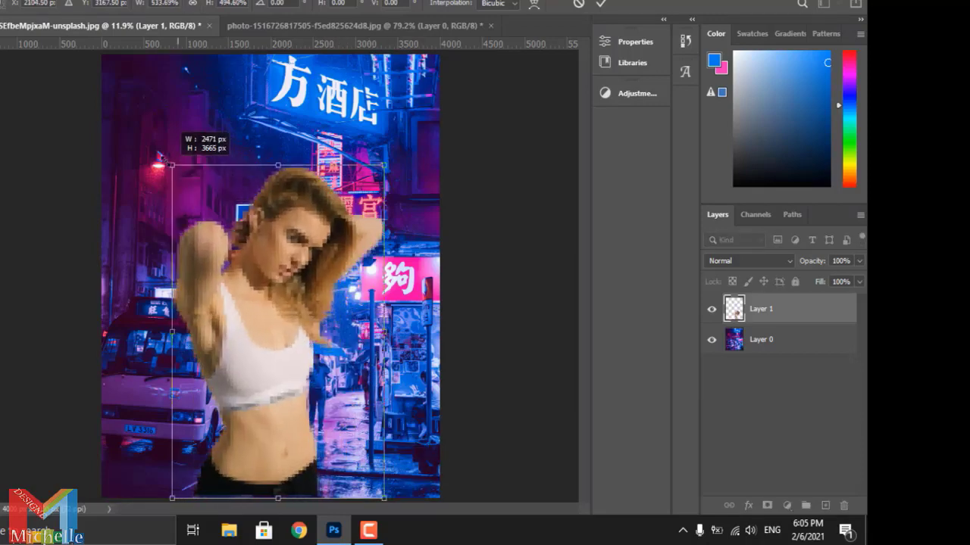
{"action": "left_click_drag", "start_coordinate": [385, 142], "coordinate": [418, 131]}
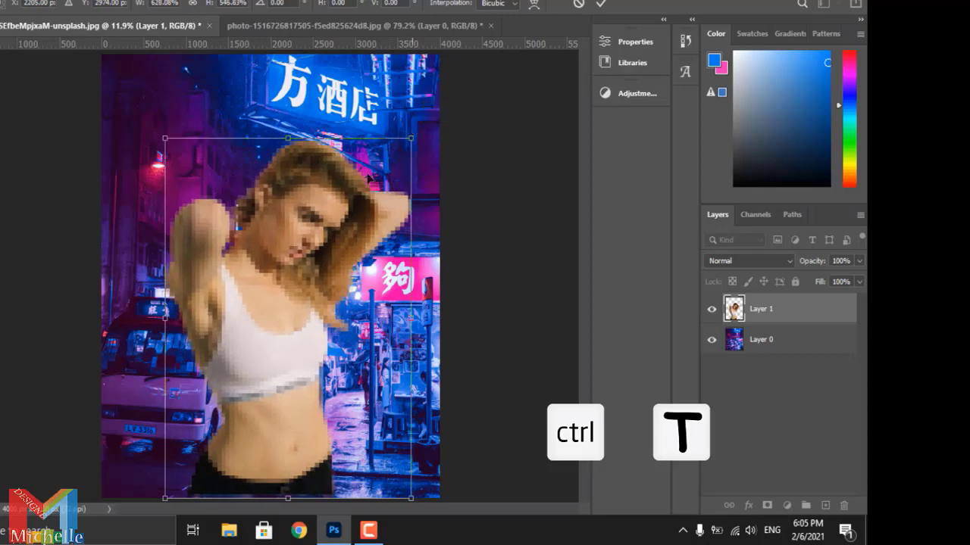
{"action": "left_click_drag", "start_coordinate": [318, 265], "coordinate": [329, 265]}
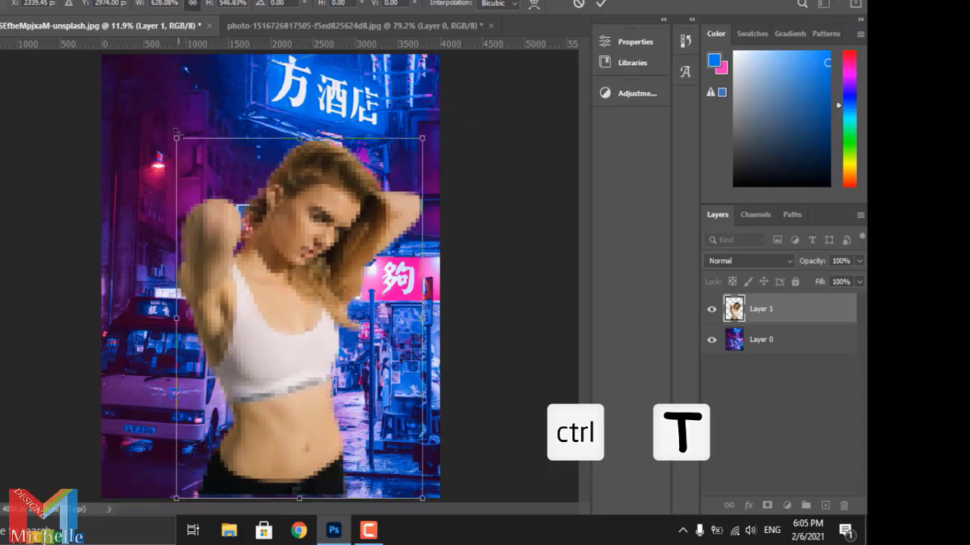
{"action": "left_click_drag", "start_coordinate": [176, 139], "coordinate": [173, 137]}
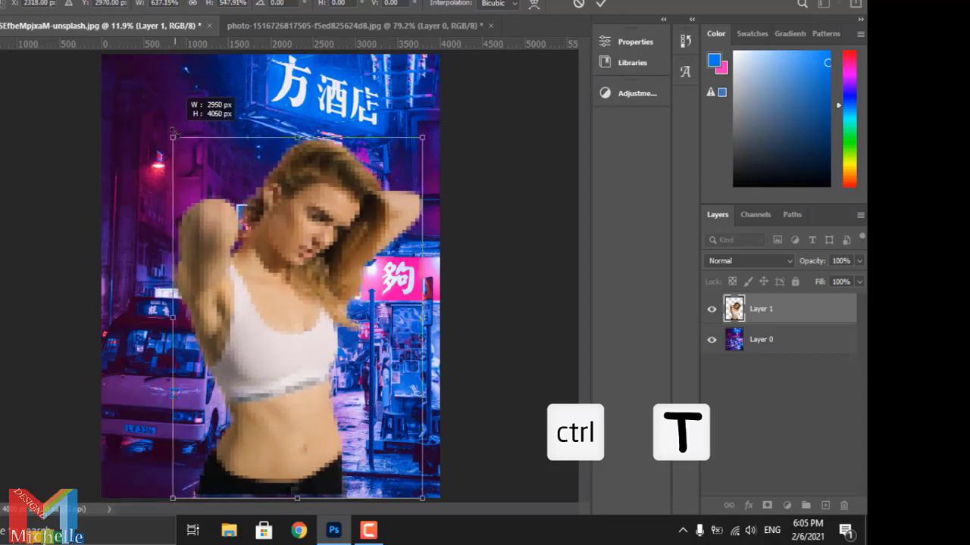
{"action": "left_click", "coordinate": [599, 4]}
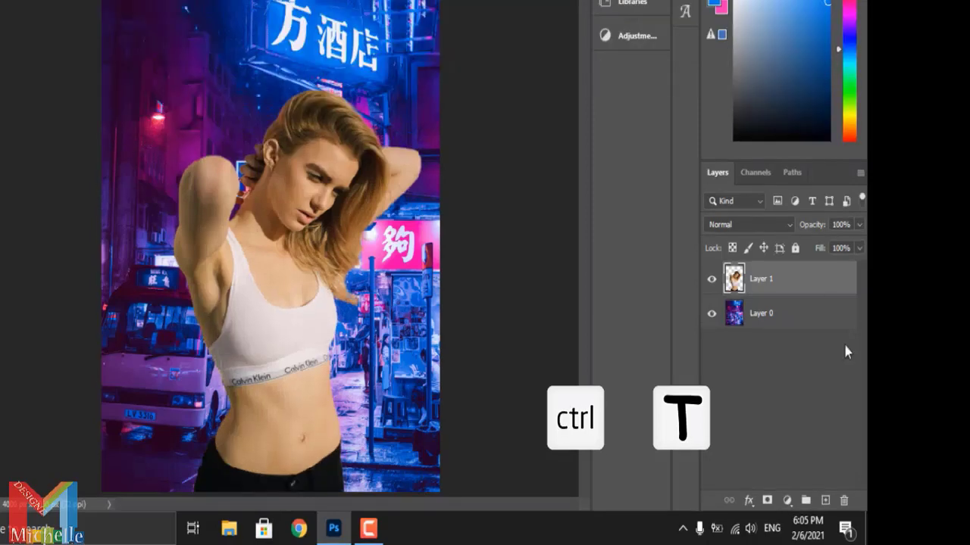
- Add a Color Balance layer clipped to Layer 1: midtones -21 cyan-red, -32 magenta-green, +50 blue
{"action": "left_click", "coordinate": [788, 502]}
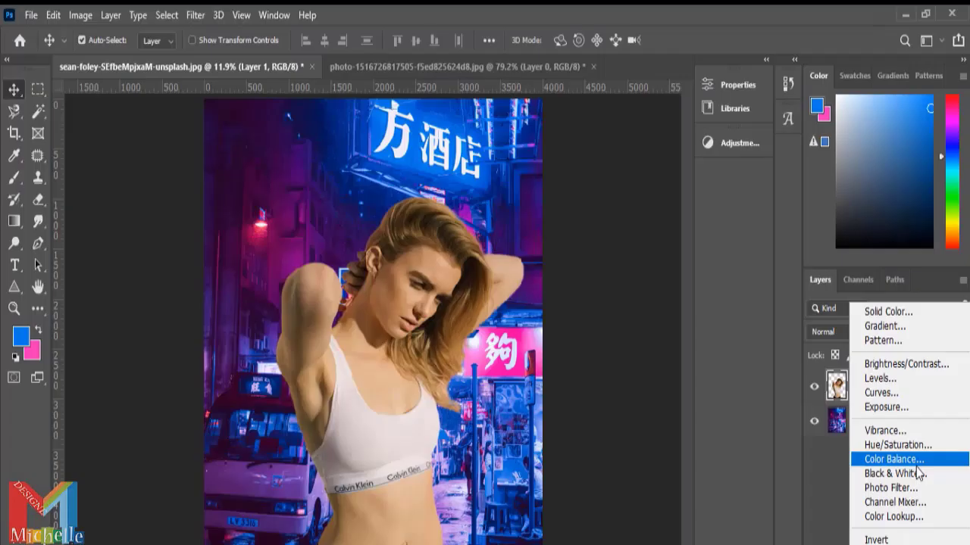
{"action": "left_click", "coordinate": [916, 466]}
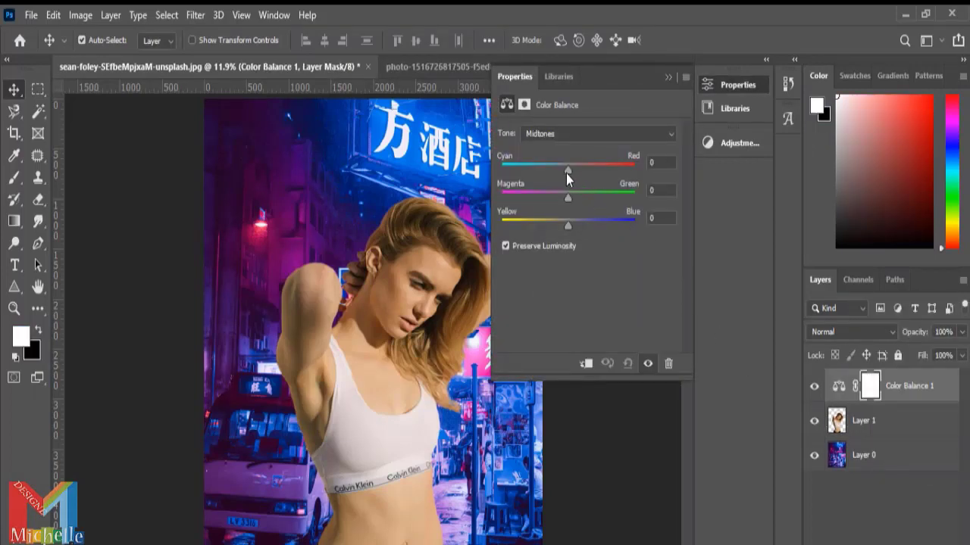
{"action": "mouse_move", "coordinate": [566, 171]}
{"action": "left_mouse_down"}
{"action": "mouse_move", "coordinate": [553, 171]}
{"action": "mouse_move", "coordinate": [565, 200]}
{"action": "left_mouse_up"}
{"action": "left_click", "coordinate": [587, 364]}
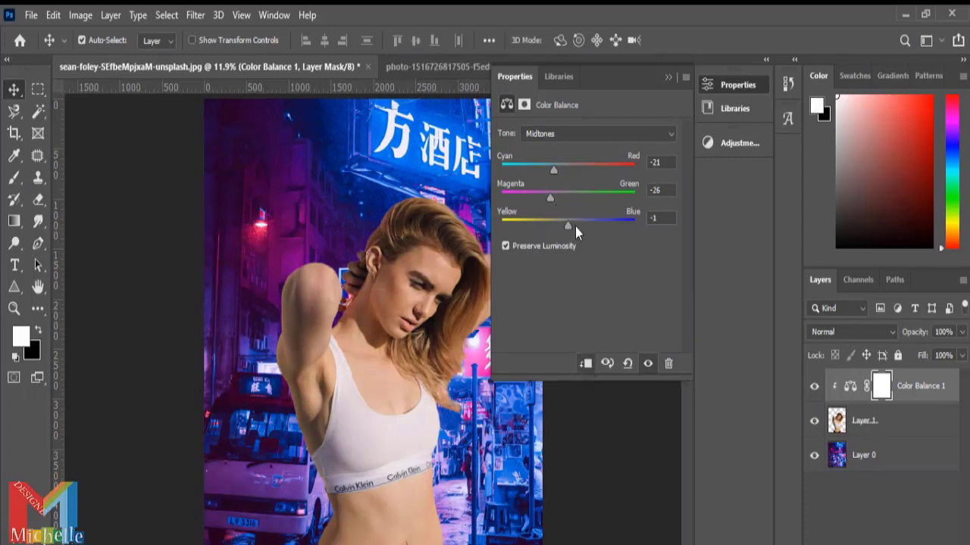
{"action": "left_click_drag", "start_coordinate": [587, 226], "coordinate": [601, 227]}
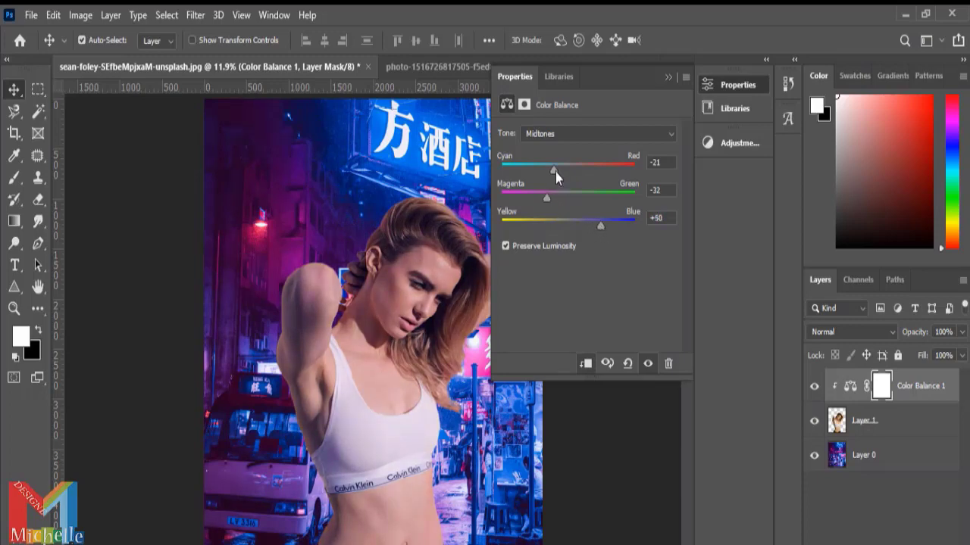
{"action": "left_click_drag", "start_coordinate": [555, 172], "coordinate": [573, 169]}
{"action": "left_click", "coordinate": [668, 78]}
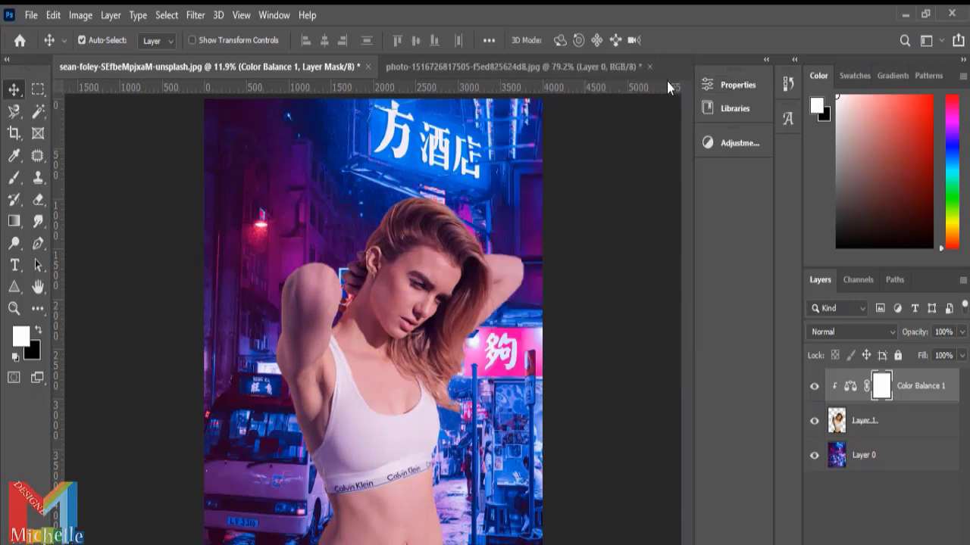
- Start a Field Blur on Layer 0 with pins on the neon sign, pink sign and red lamp
{"action": "left_click", "coordinate": [859, 459]}
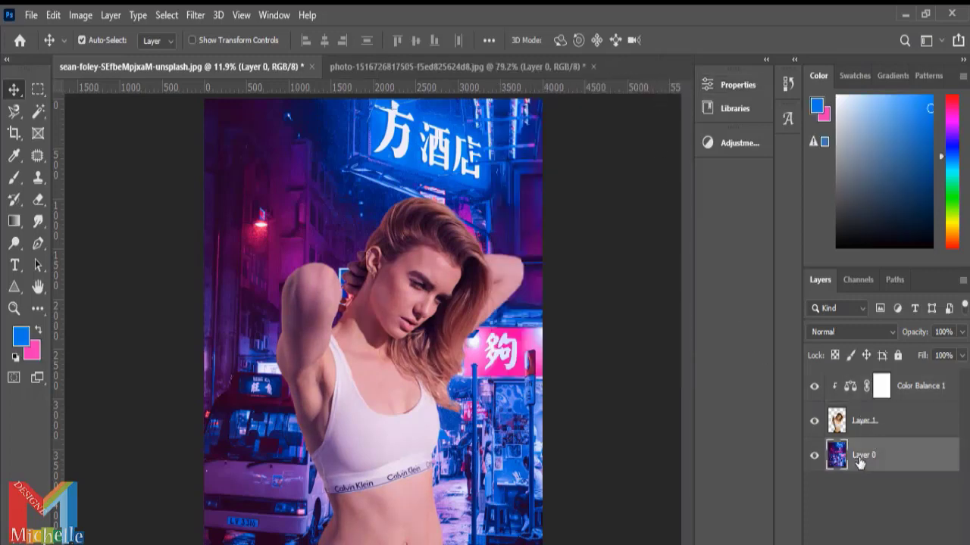
{"action": "left_click", "coordinate": [196, 16]}
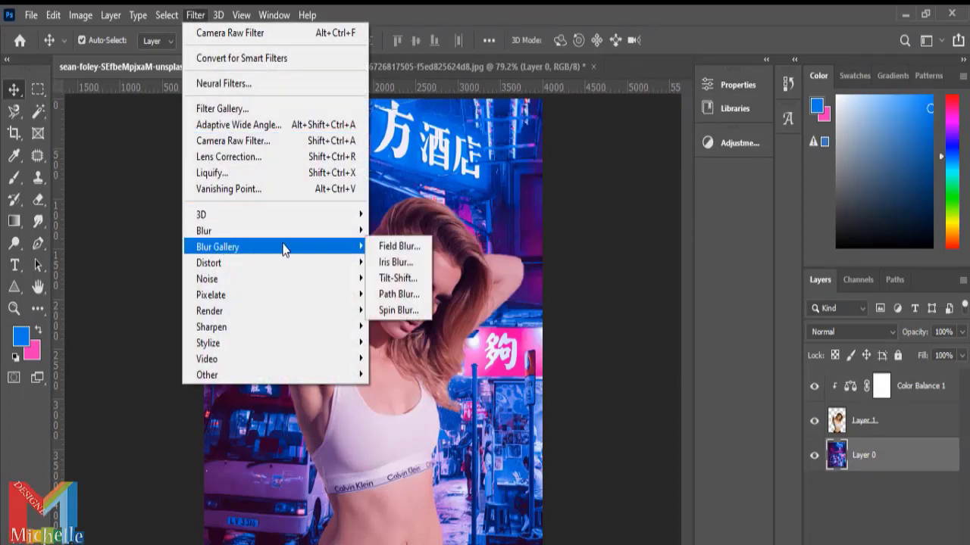
{"action": "mouse_move", "coordinate": [227, 247]}
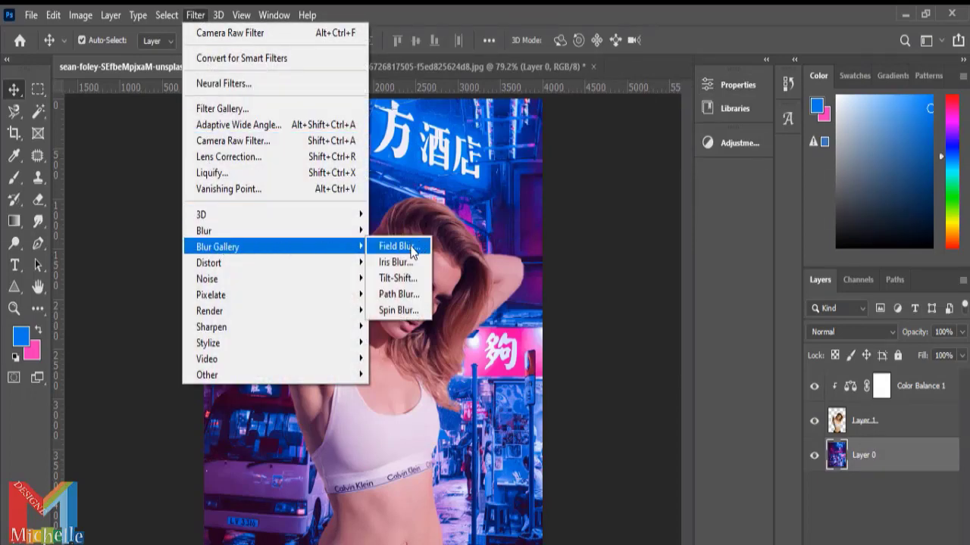
{"action": "left_click", "coordinate": [421, 247]}
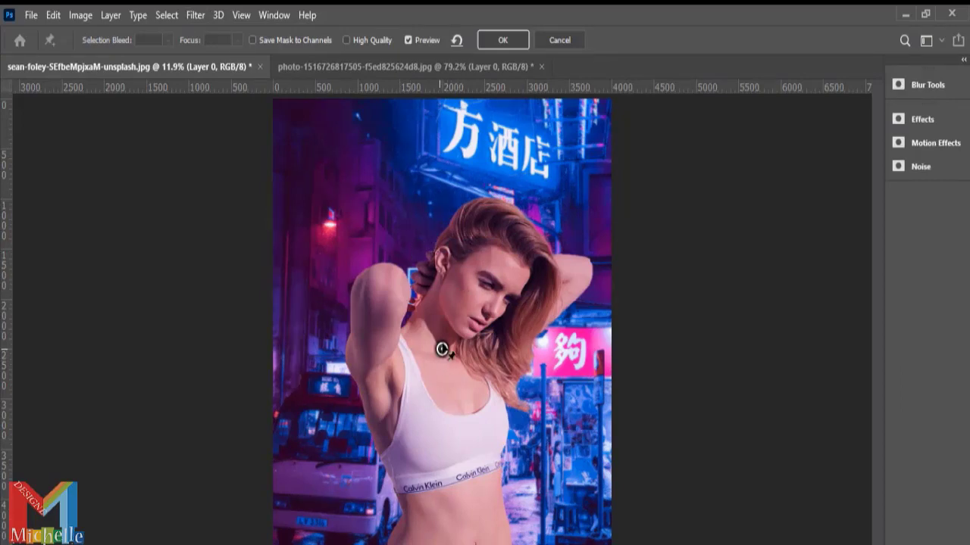
{"action": "mouse_move", "coordinate": [442, 350]}
{"action": "left_mouse_down"}
{"action": "mouse_move", "coordinate": [477, 160]}
{"action": "mouse_move", "coordinate": [496, 144]}
{"action": "left_mouse_up"}
{"action": "left_click", "coordinate": [572, 353]}
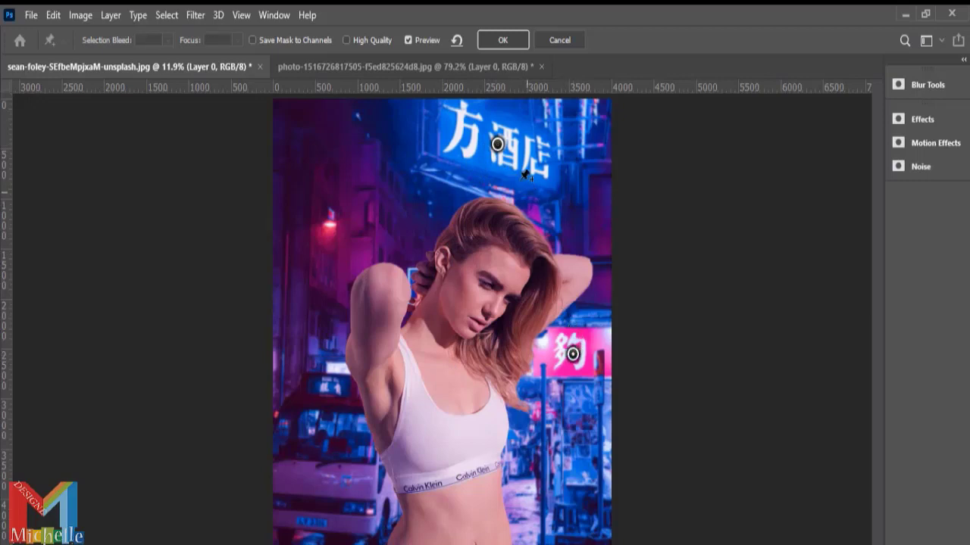
{"action": "left_click", "coordinate": [331, 225]}
- Set pin blurs to 30 px top sign, 53 px pink sign, more on the lamp, and apply
{"action": "left_click", "coordinate": [497, 144]}
{"action": "left_click", "coordinate": [925, 89]}
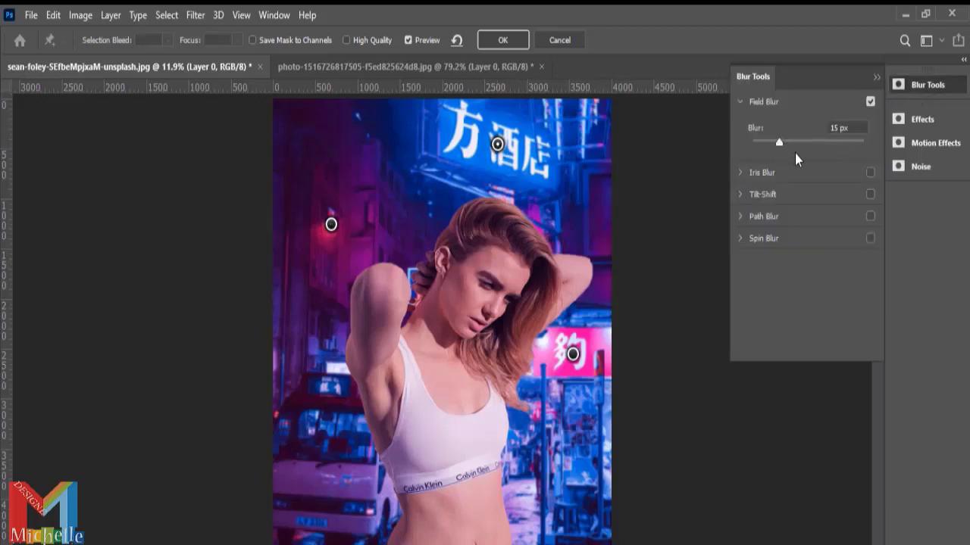
{"action": "left_click_drag", "start_coordinate": [783, 143], "coordinate": [793, 147]}
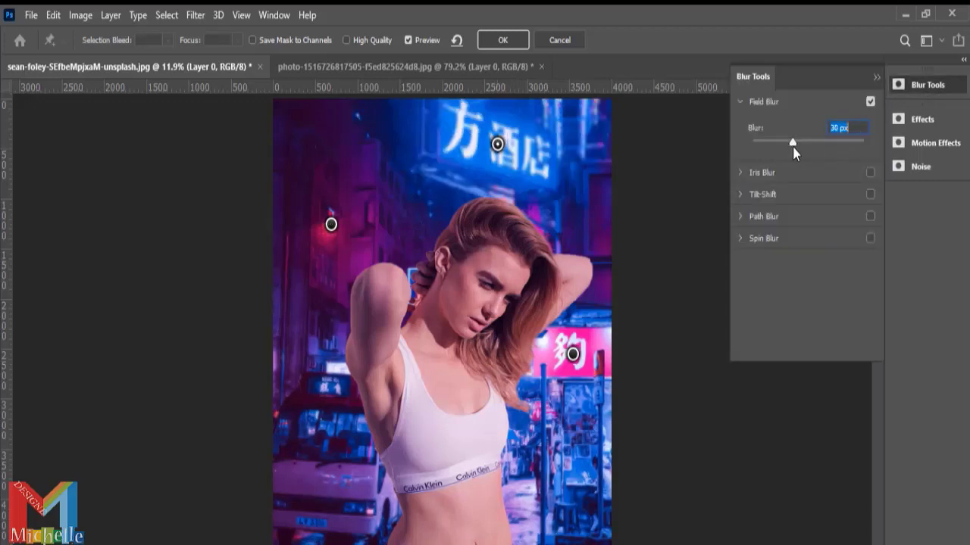
{"action": "left_click", "coordinate": [572, 353]}
{"action": "left_click_drag", "start_coordinate": [779, 142], "coordinate": [801, 141]}
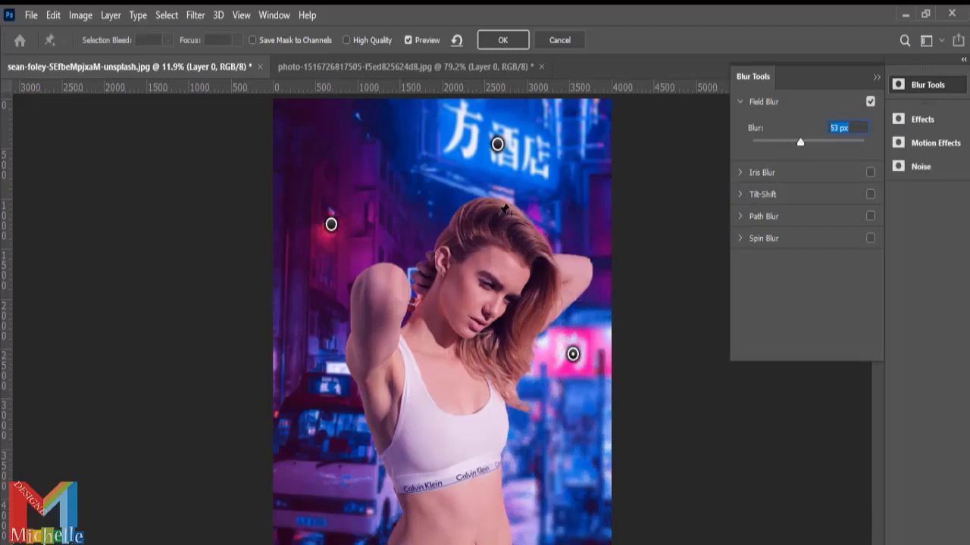
{"action": "left_click", "coordinate": [331, 224]}
{"action": "left_click_drag", "start_coordinate": [785, 143], "coordinate": [797, 142]}
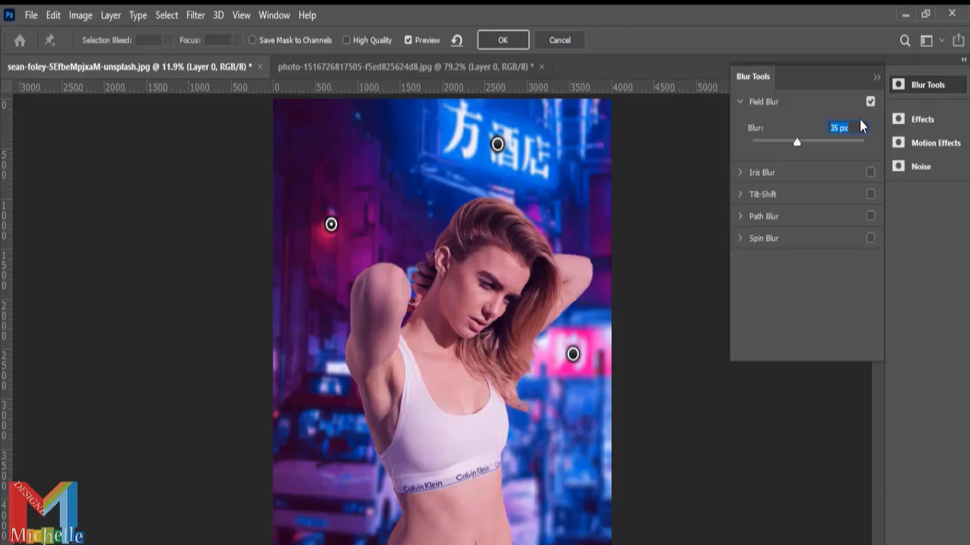
{"action": "left_click", "coordinate": [877, 78]}
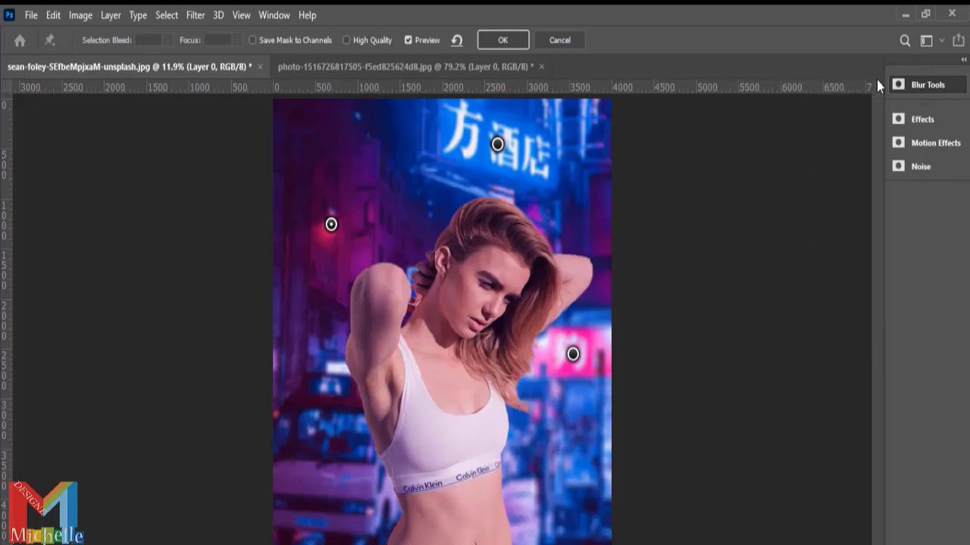
{"action": "left_click", "coordinate": [522, 37]}
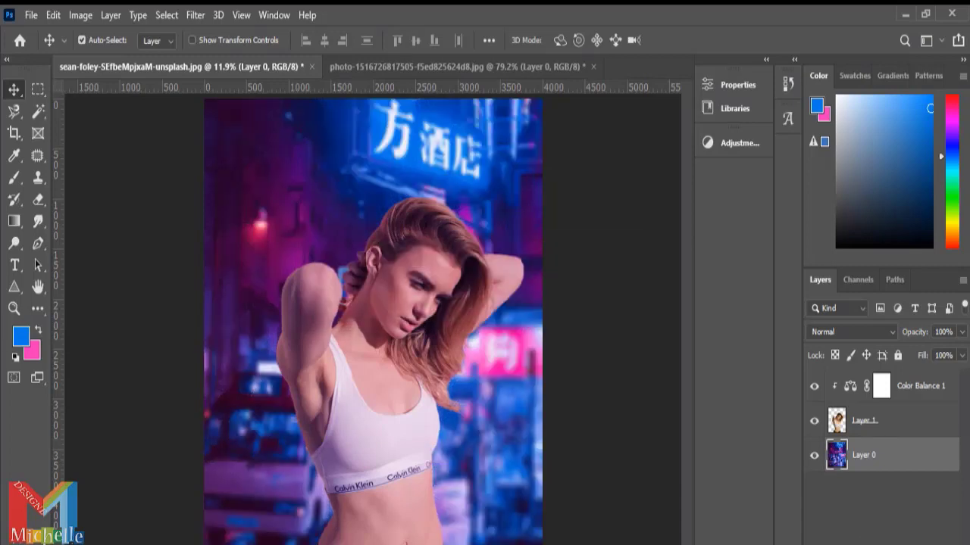
- Add a Curves layer clipped to Layer 0 with its midtone point raised to brighten the street
{"action": "left_click", "coordinate": [898, 542]}
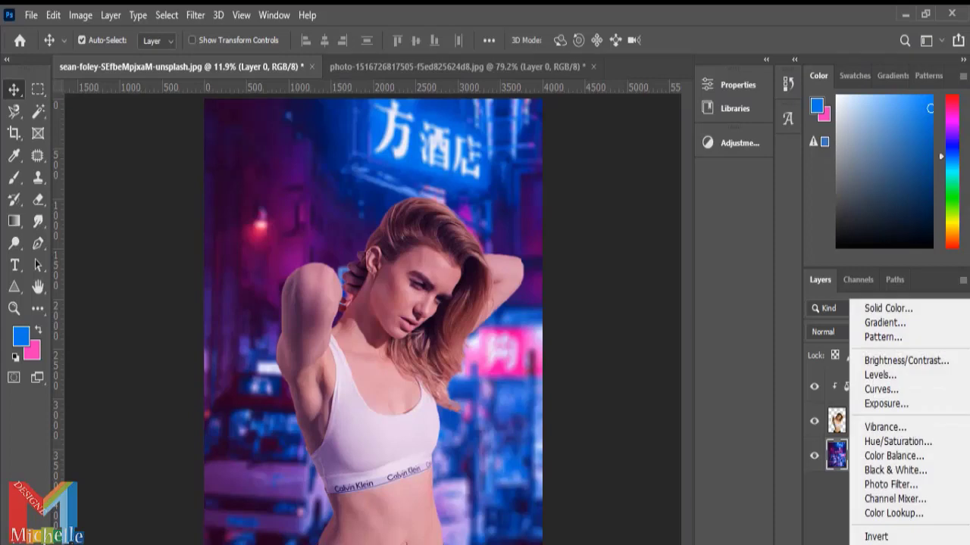
{"action": "left_click", "coordinate": [905, 389]}
{"action": "left_click_drag", "start_coordinate": [597, 255], "coordinate": [595, 243]}
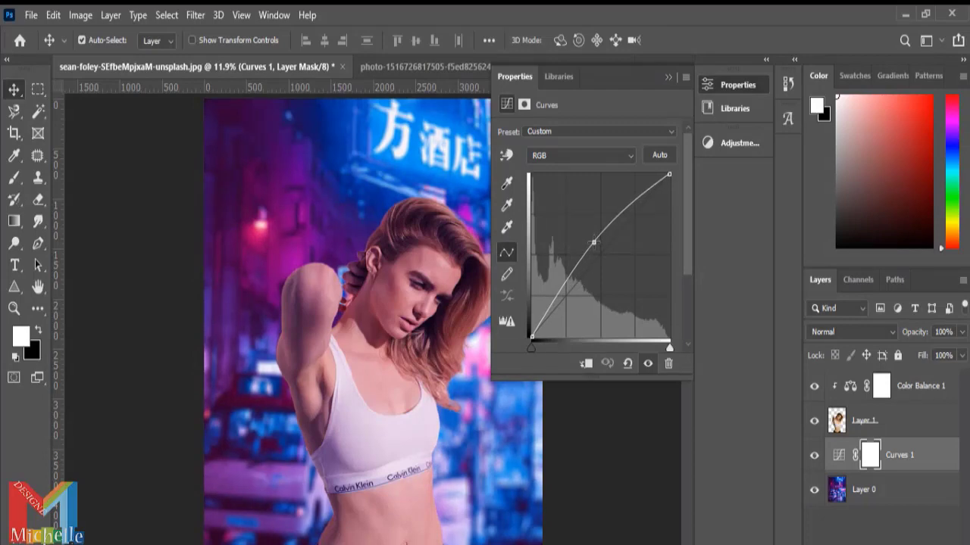
{"action": "left_click", "coordinate": [585, 365]}
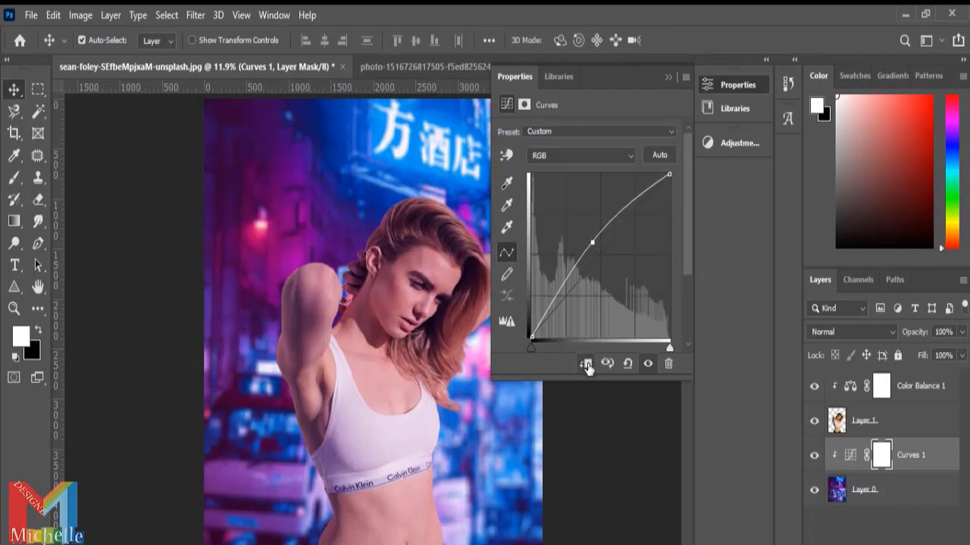
{"action": "left_click_drag", "start_coordinate": [593, 243], "coordinate": [592, 246]}
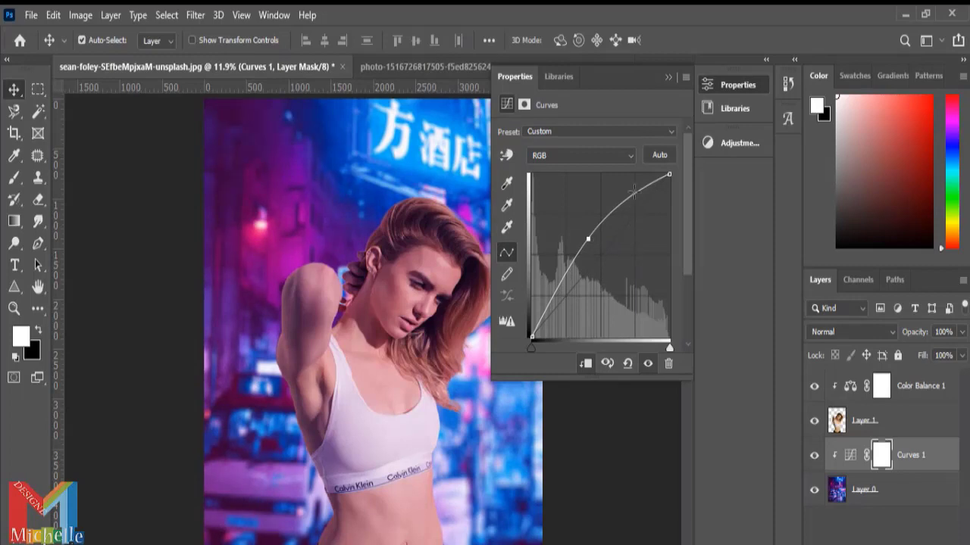
{"action": "left_click_drag", "start_coordinate": [590, 241], "coordinate": [591, 243]}
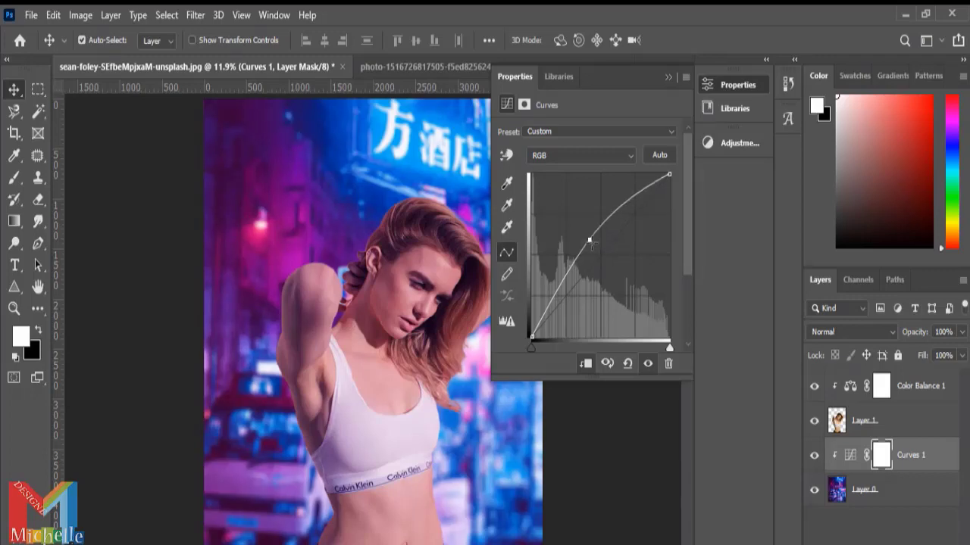
{"action": "left_click", "coordinate": [666, 78]}
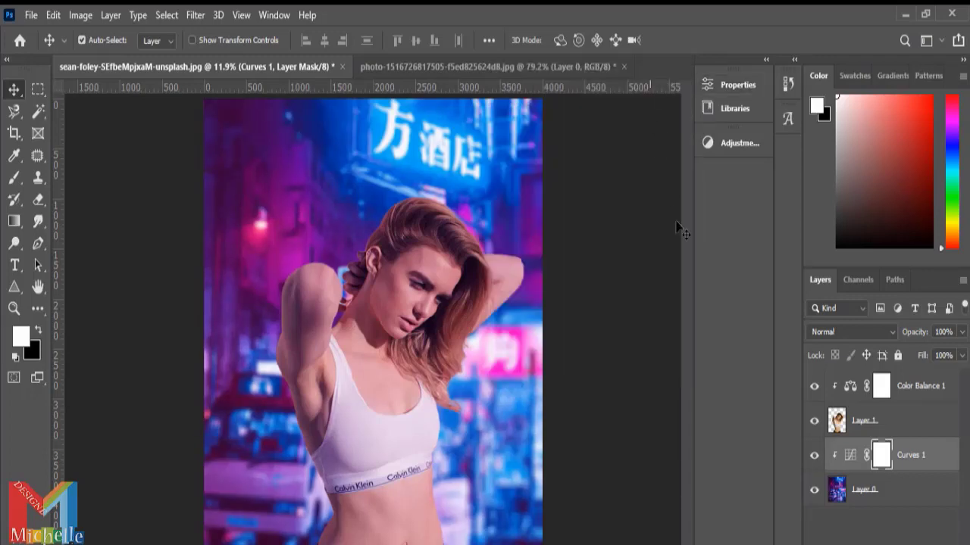
- Add a new layer clipped to Layer 1 and set up a large 385 px soft Brush
{"action": "left_click", "coordinate": [888, 422]}
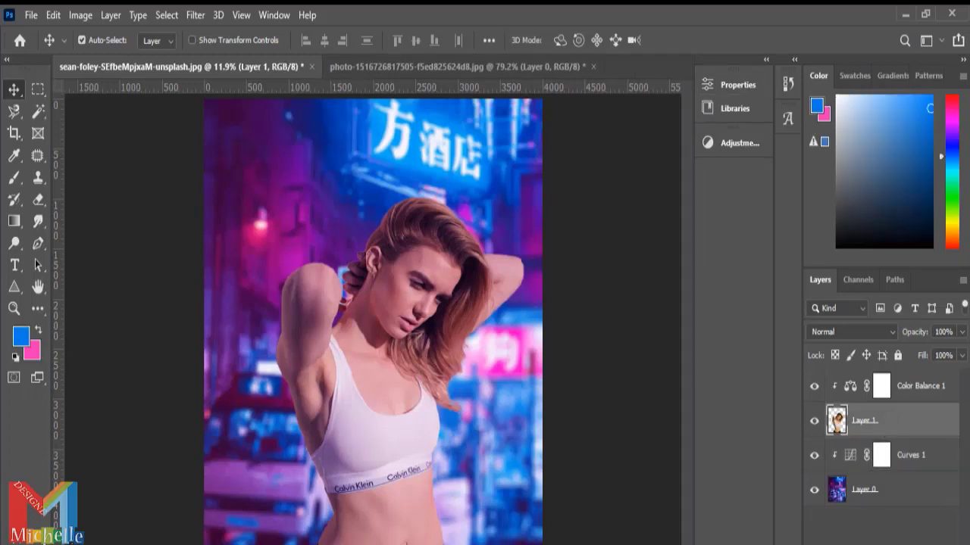
{"action": "key", "text": "ctrl+shift+alt+n"}
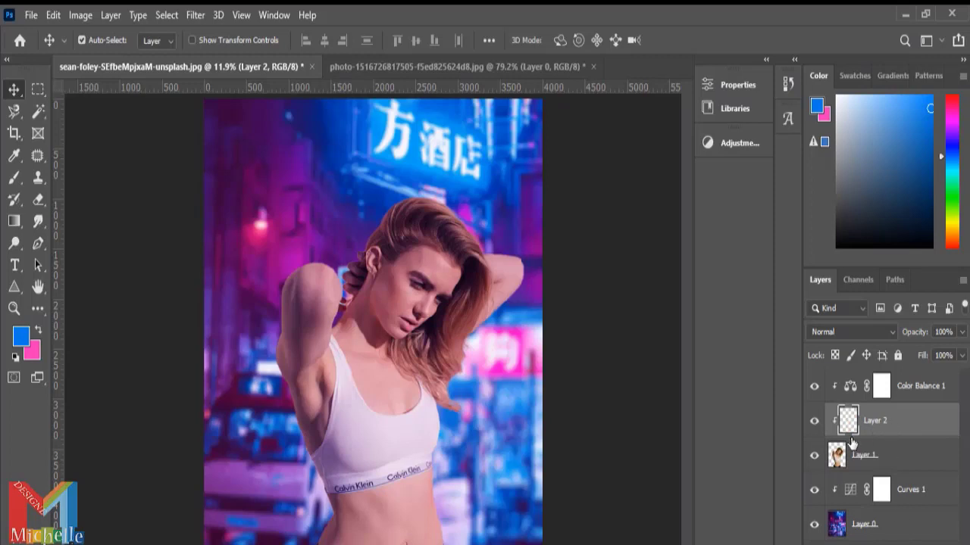
{"action": "left_click", "coordinate": [15, 178]}
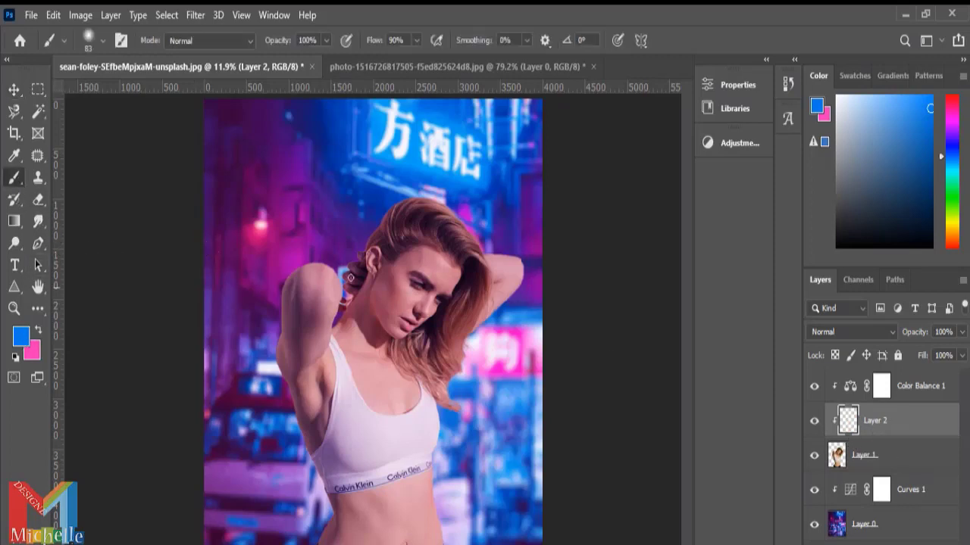
{"action": "left_click", "coordinate": [102, 42]}
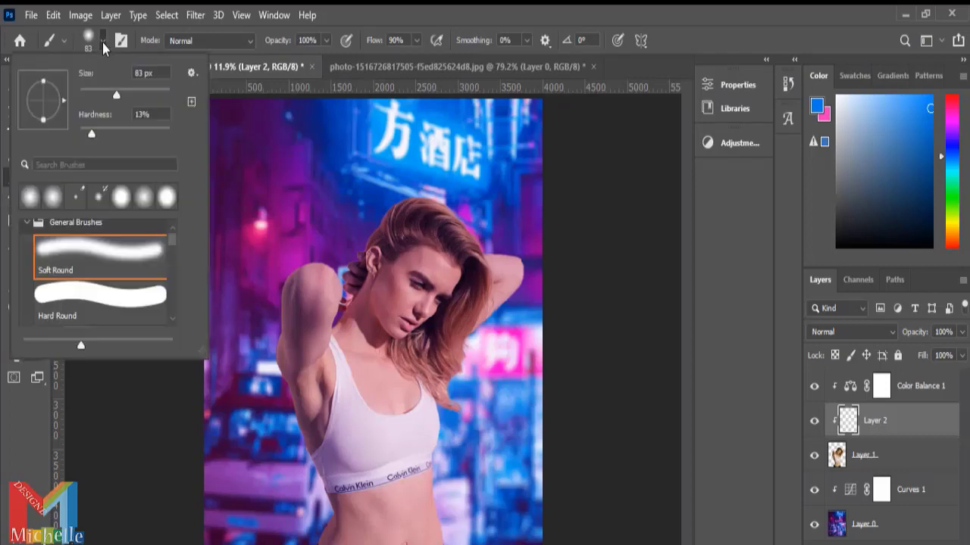
{"action": "left_click_drag", "start_coordinate": [113, 92], "coordinate": [155, 94]}
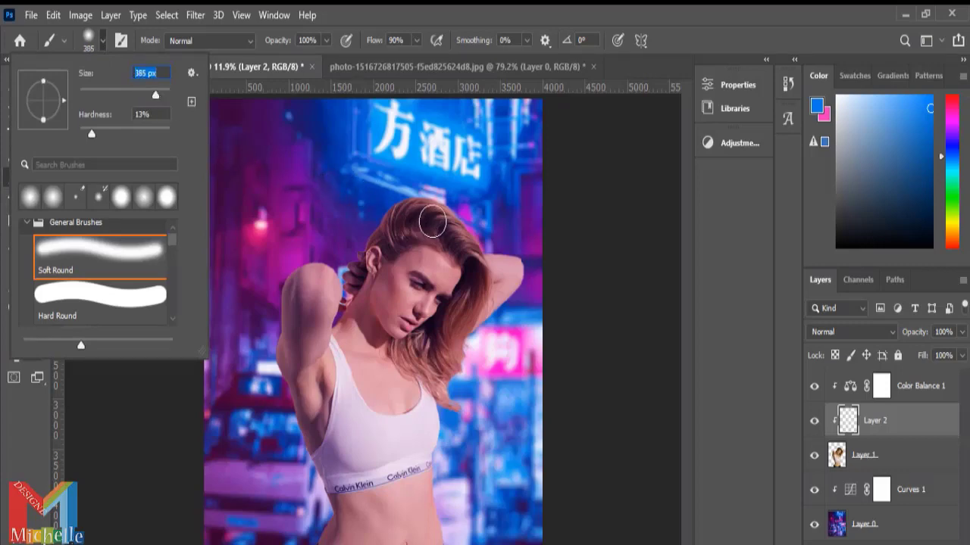
- Set the clipped layer to Overlay blend mode at 32% opacity
{"action": "left_click", "coordinate": [961, 334]}
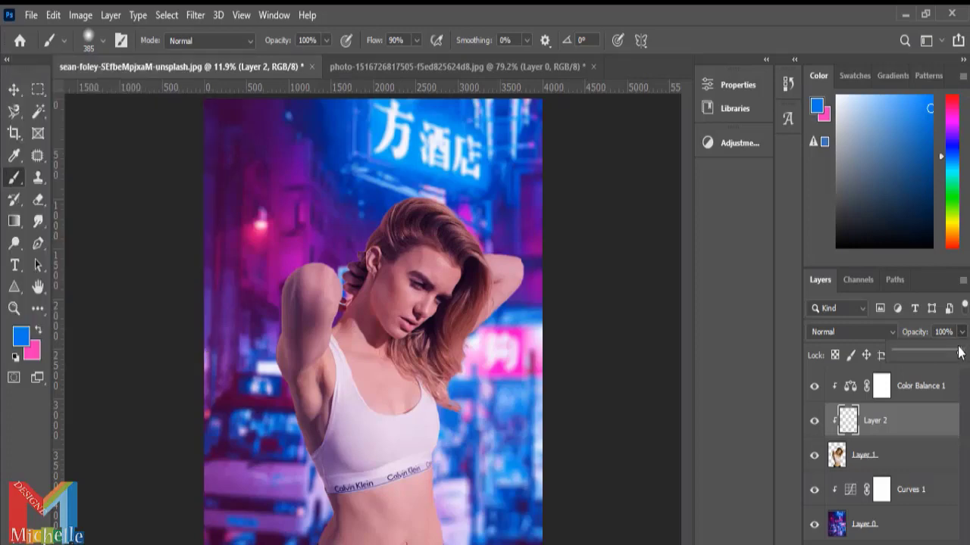
{"action": "left_click_drag", "start_coordinate": [958, 353], "coordinate": [940, 352]}
{"action": "key", "text": "alt+shift+o"}
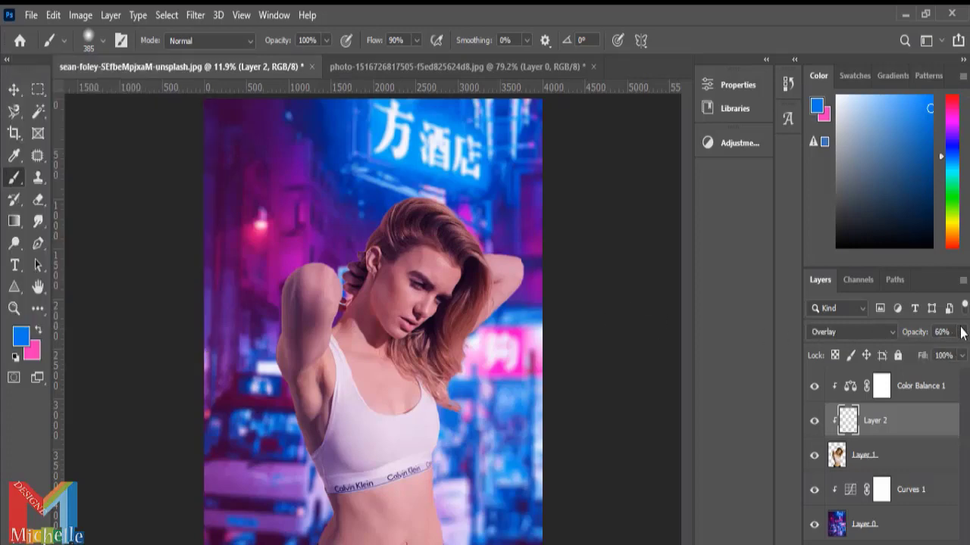
{"action": "left_click", "coordinate": [962, 333]}
{"action": "left_click_drag", "start_coordinate": [923, 355], "coordinate": [931, 106]}
{"action": "left_click", "coordinate": [961, 331]}
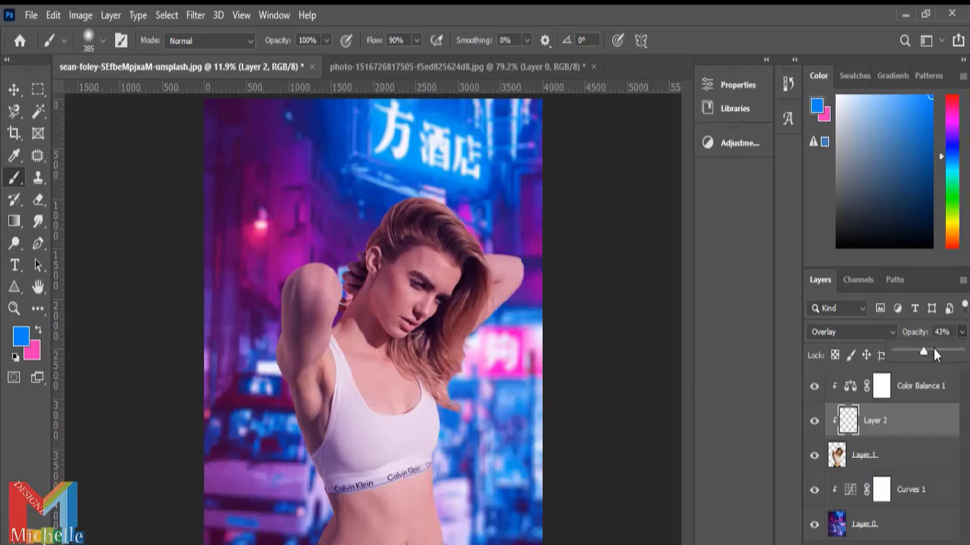
{"action": "left_click", "coordinate": [465, 247]}
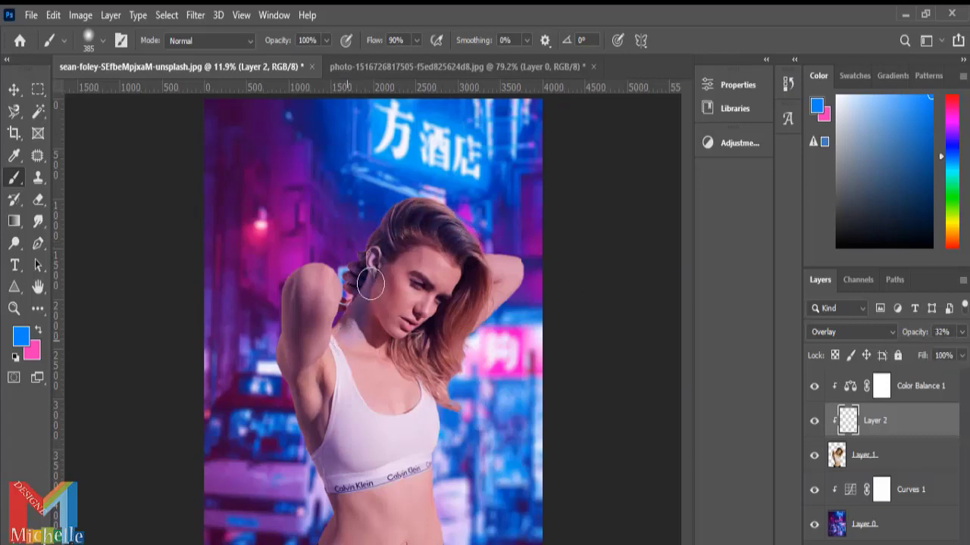
- Paint blue light over the face and arm, set opacity to 48%, and add another clipped layer
{"action": "left_click_drag", "start_coordinate": [432, 241], "coordinate": [296, 325]}
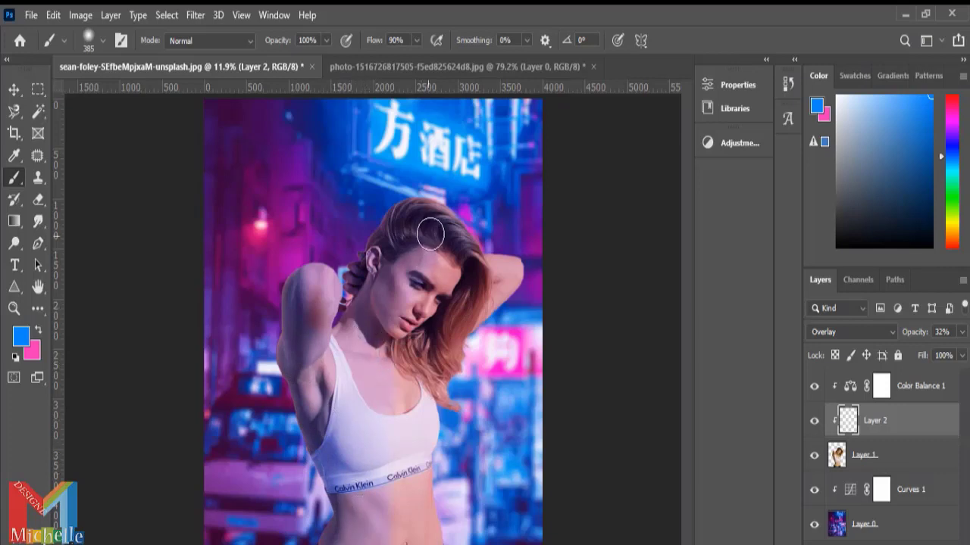
{"action": "left_click", "coordinate": [962, 332]}
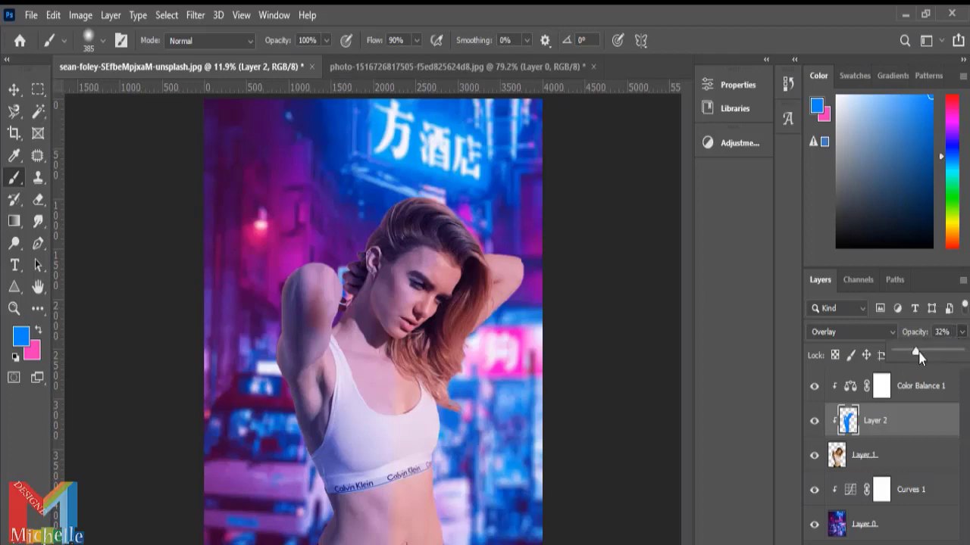
{"action": "left_click_drag", "start_coordinate": [919, 352], "coordinate": [921, 353]}
{"action": "left_click", "coordinate": [403, 267]}
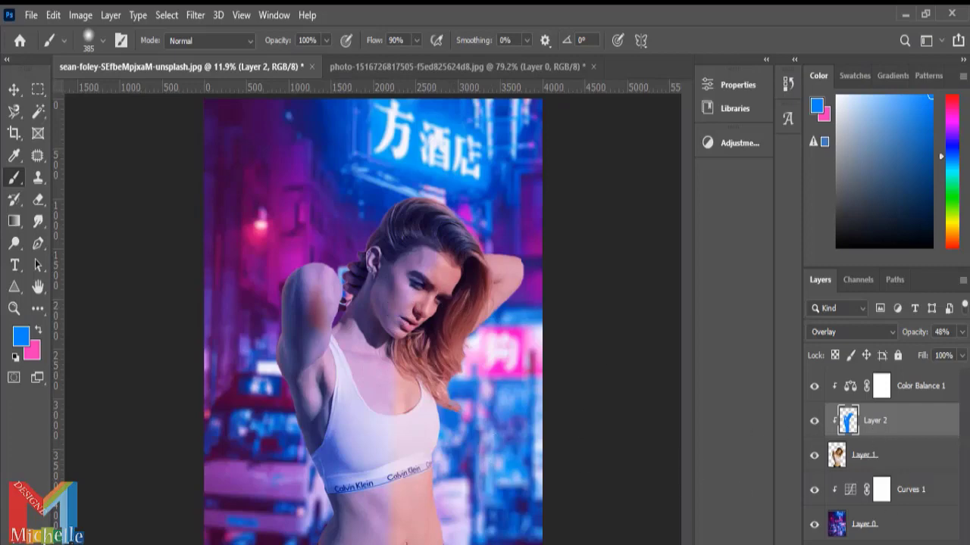
{"action": "key", "text": "ctrl+shift+alt+n"}
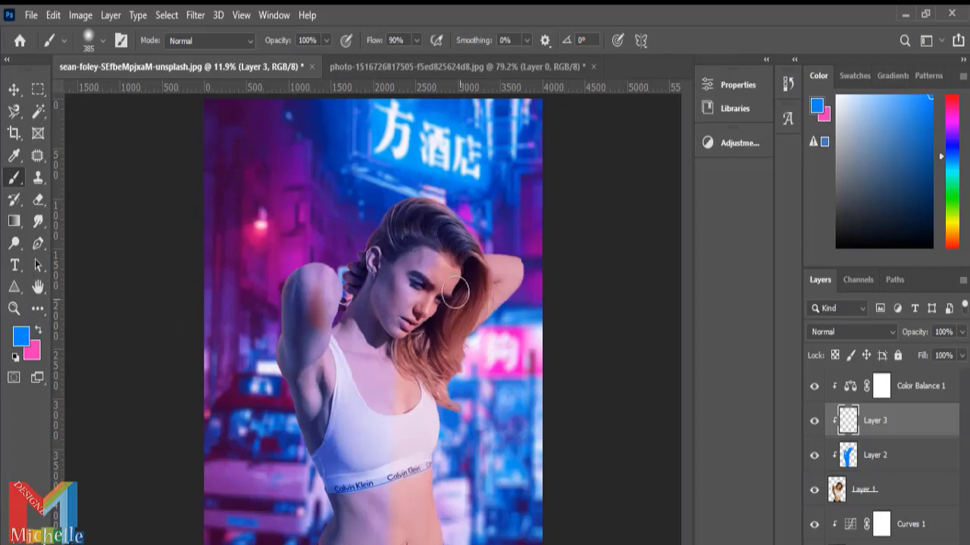
- Make pink the foreground colour, undoing the trial blue and pink test strokes
{"action": "left_click_drag", "start_coordinate": [455, 292], "coordinate": [424, 322]}
{"action": "key", "text": "ctrl+z"}
{"action": "left_click", "coordinate": [40, 331]}
{"action": "left_click", "coordinate": [443, 284]}
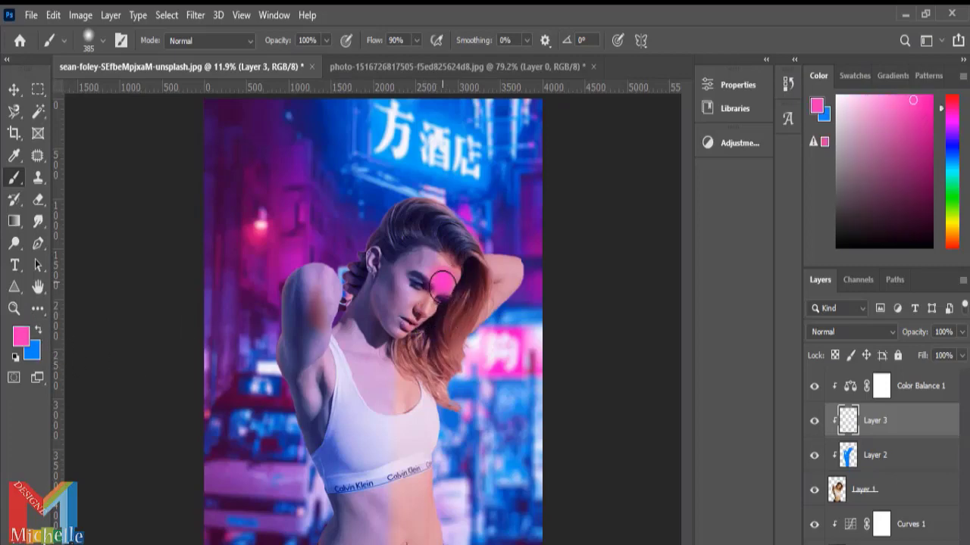
{"action": "left_click_drag", "start_coordinate": [443, 285], "coordinate": [416, 334]}
{"action": "key", "text": "ctrl+z"}
- Set Layer 3 to Overlay at 47% and paint pink over the face and right-side hair
{"action": "left_click", "coordinate": [836, 332]}
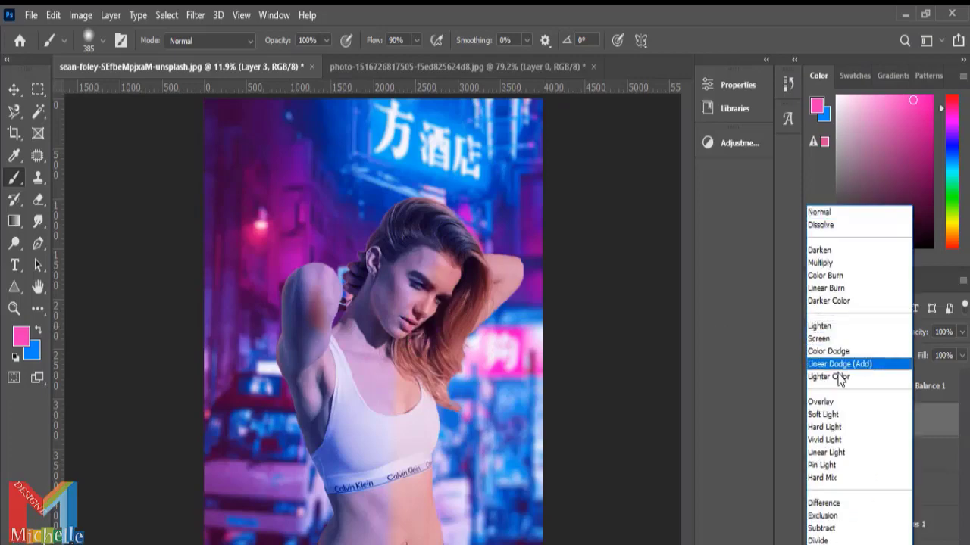
{"action": "left_click", "coordinate": [841, 400]}
{"action": "left_click", "coordinate": [962, 334]}
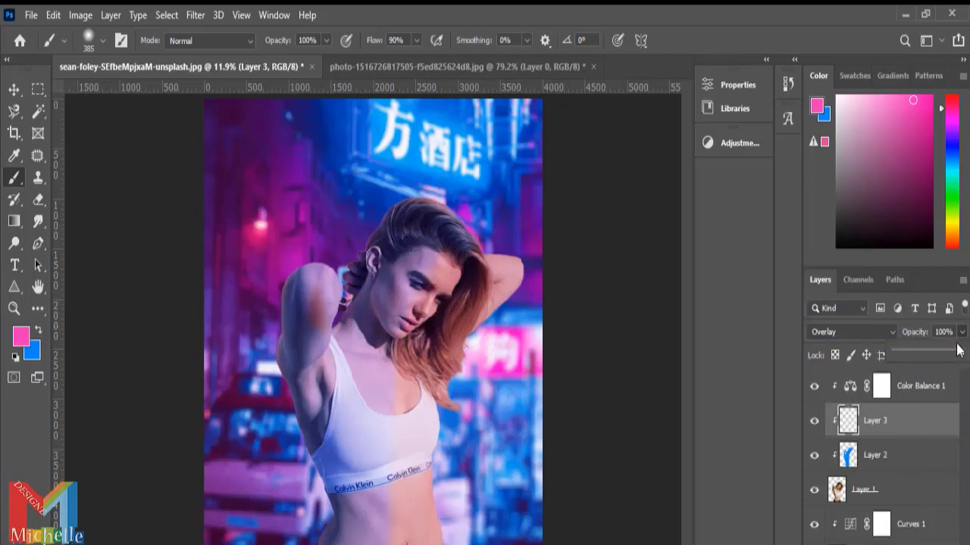
{"action": "left_click_drag", "start_coordinate": [959, 353], "coordinate": [957, 360]}
{"action": "mouse_move", "coordinate": [469, 274]}
{"action": "left_mouse_down"}
{"action": "mouse_move", "coordinate": [440, 302]}
{"action": "mouse_move", "coordinate": [395, 426]}
{"action": "left_mouse_up"}
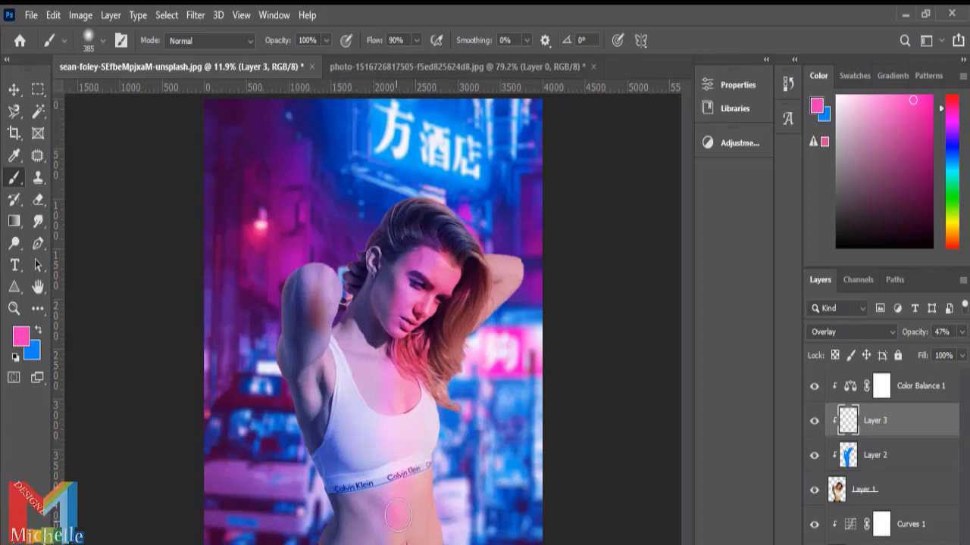
{"action": "mouse_move", "coordinate": [432, 328]}
{"action": "left_mouse_down"}
{"action": "mouse_move", "coordinate": [474, 333]}
{"action": "mouse_move", "coordinate": [470, 261]}
{"action": "left_mouse_up"}
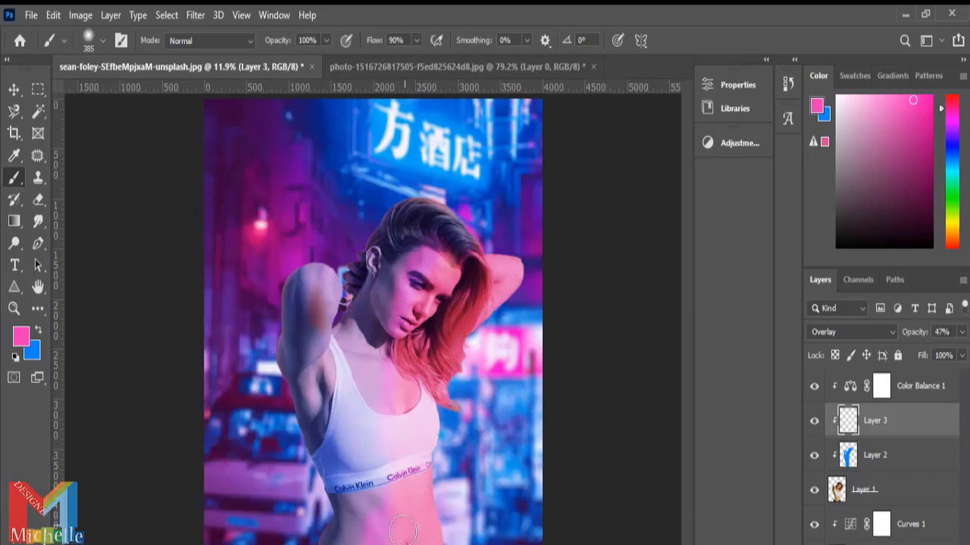
{"action": "left_click_drag", "start_coordinate": [428, 371], "coordinate": [466, 282]}
{"action": "left_click", "coordinate": [14, 89]}
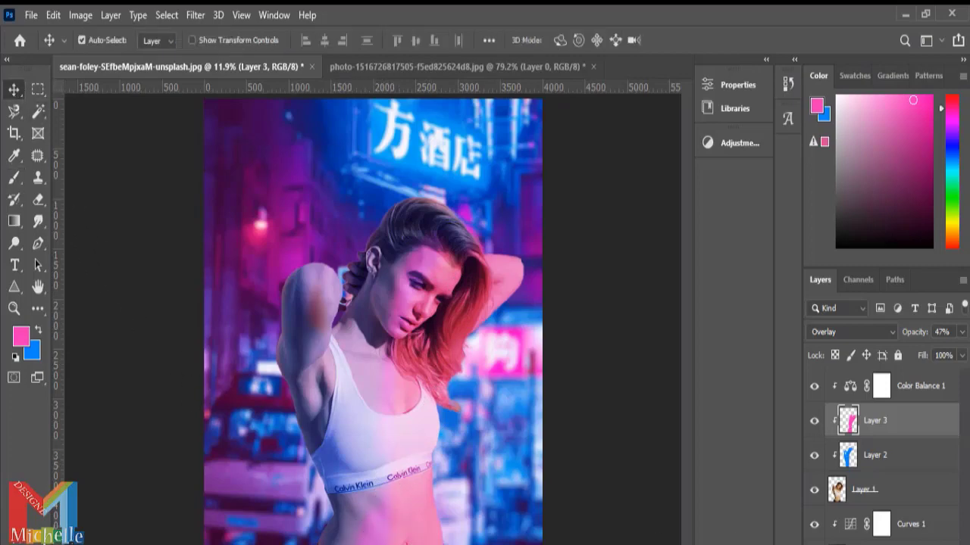
- Add a new layer above Layer 0 and set up a blue 2165 px brush
{"action": "key", "text": "alt+comma"}
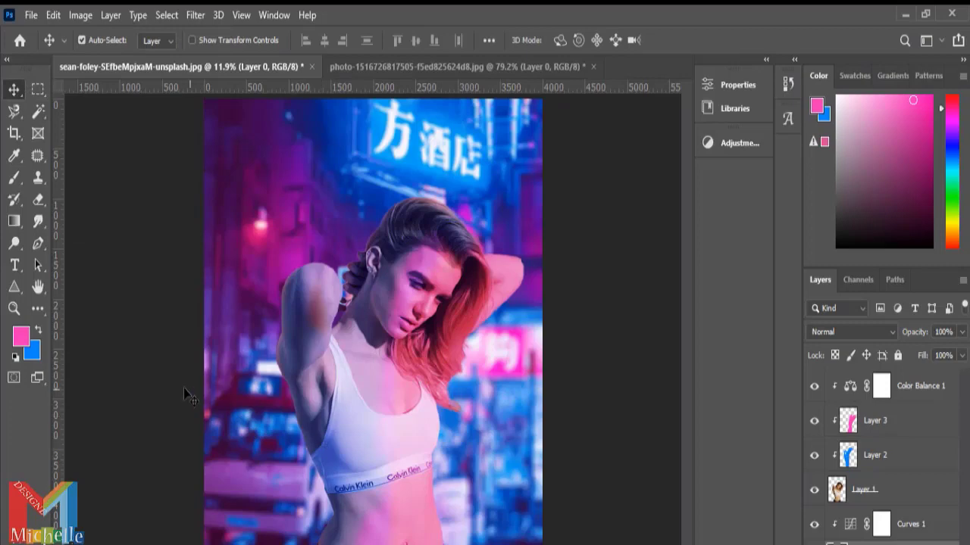
{"action": "key", "text": "ctrl+shift+alt+n"}
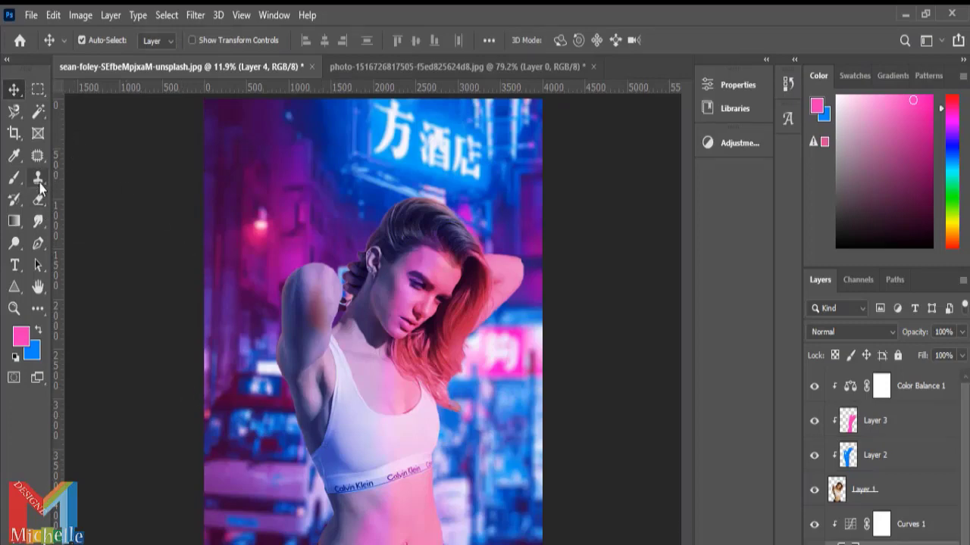
{"action": "left_click", "coordinate": [40, 331]}
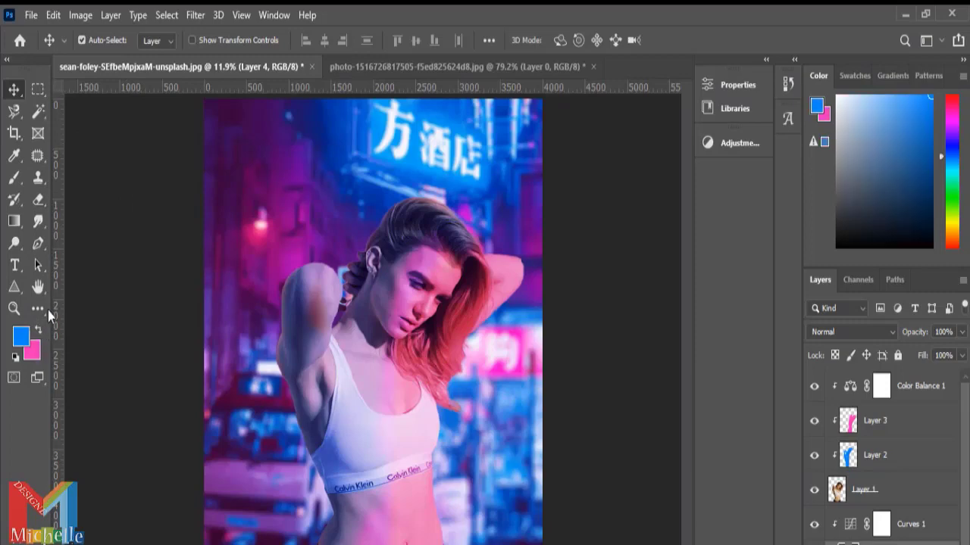
{"action": "left_click", "coordinate": [18, 182]}
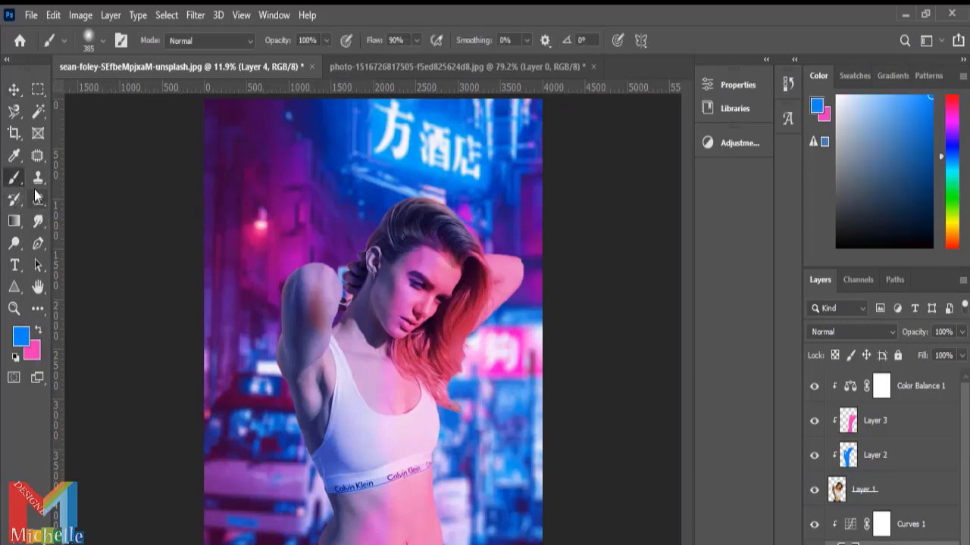
{"action": "left_click", "coordinate": [100, 44]}
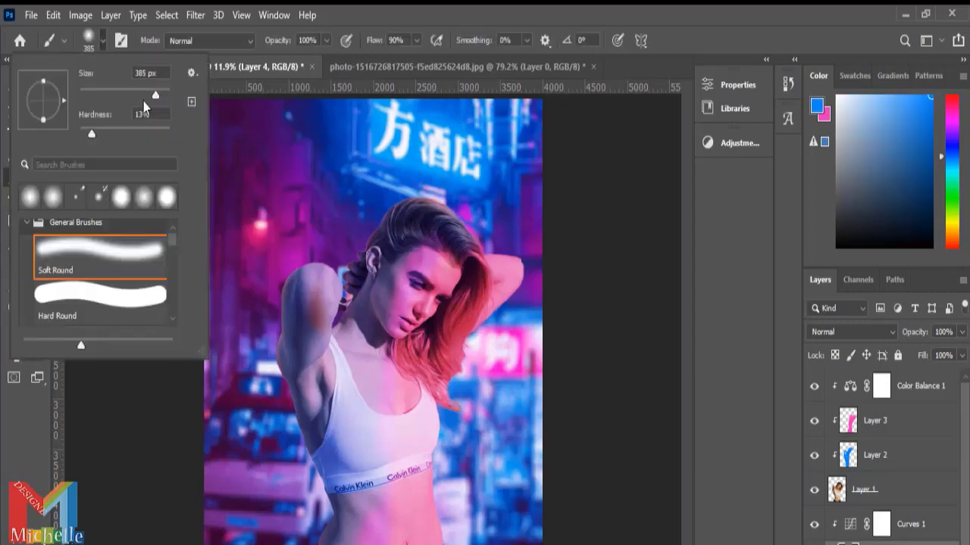
{"action": "left_click_drag", "start_coordinate": [157, 99], "coordinate": [166, 95]}
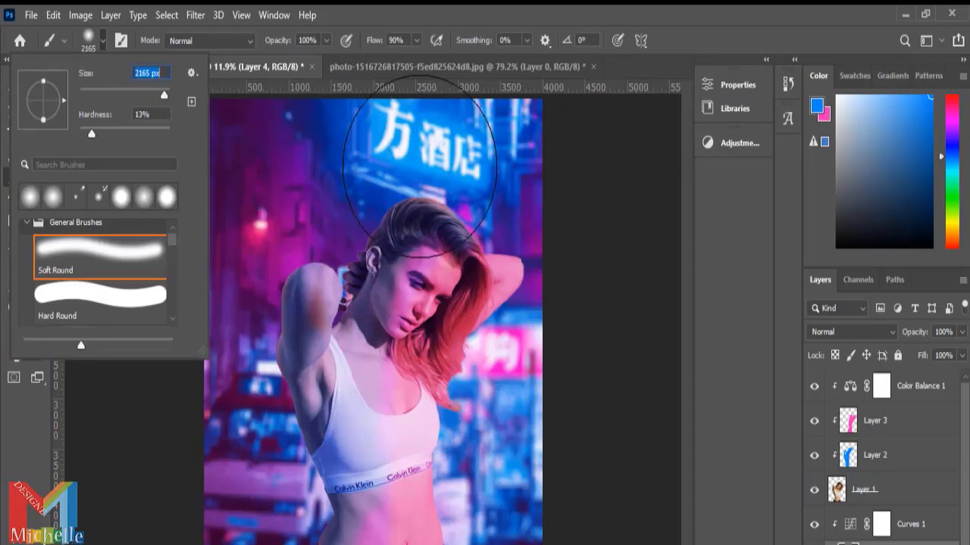
{"action": "left_click", "coordinate": [419, 175]}
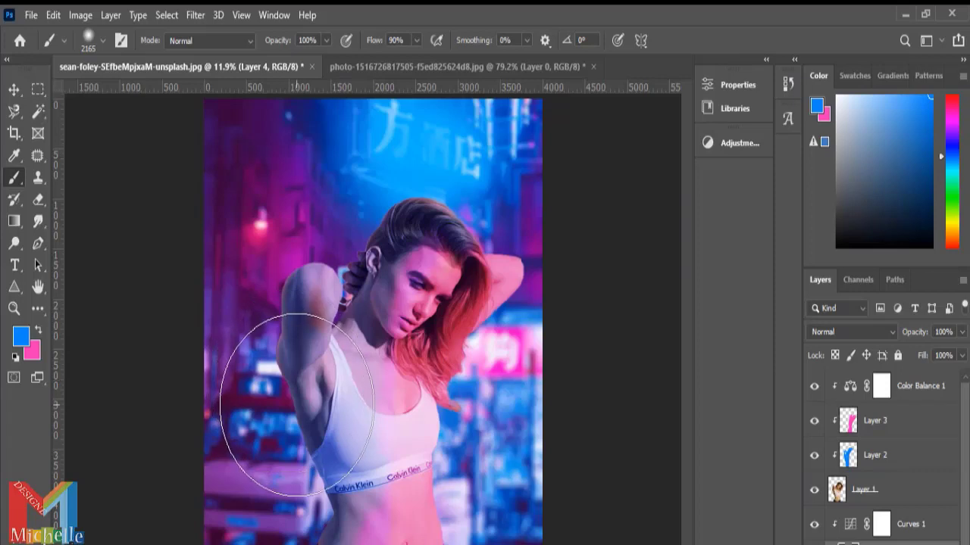
- Paint blue light left of the woman, set Layer 4 to Overlay, and add Layer 5
{"action": "left_click", "coordinate": [281, 409]}
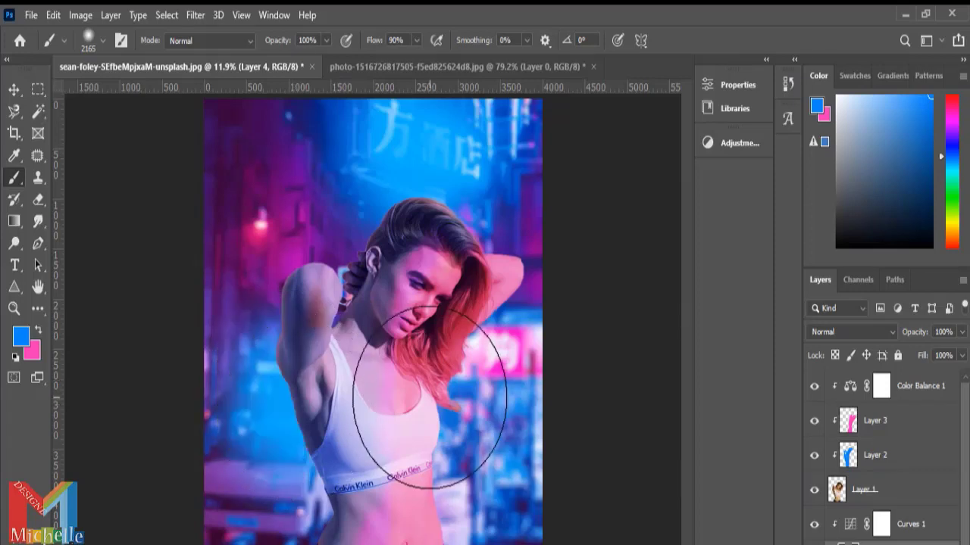
{"action": "left_click", "coordinate": [862, 339]}
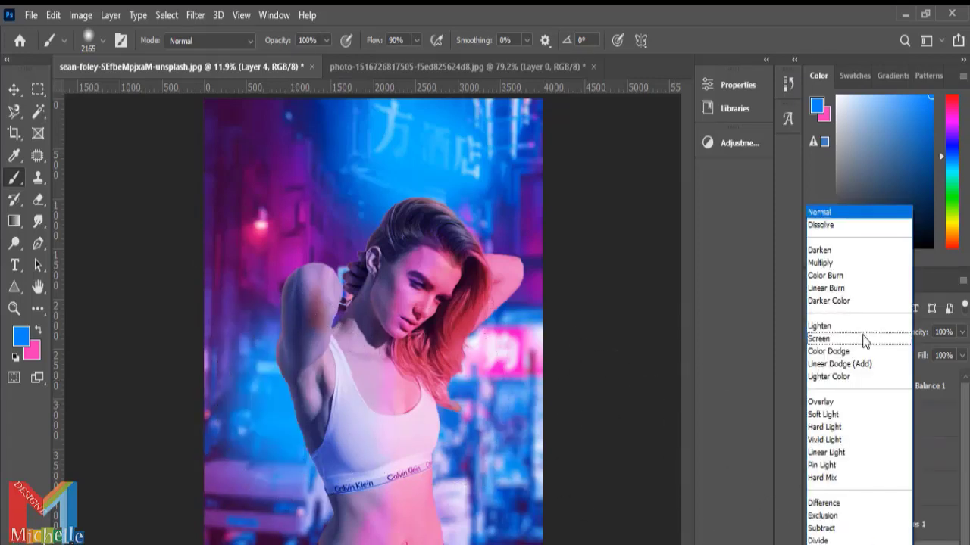
{"action": "left_click", "coordinate": [844, 406]}
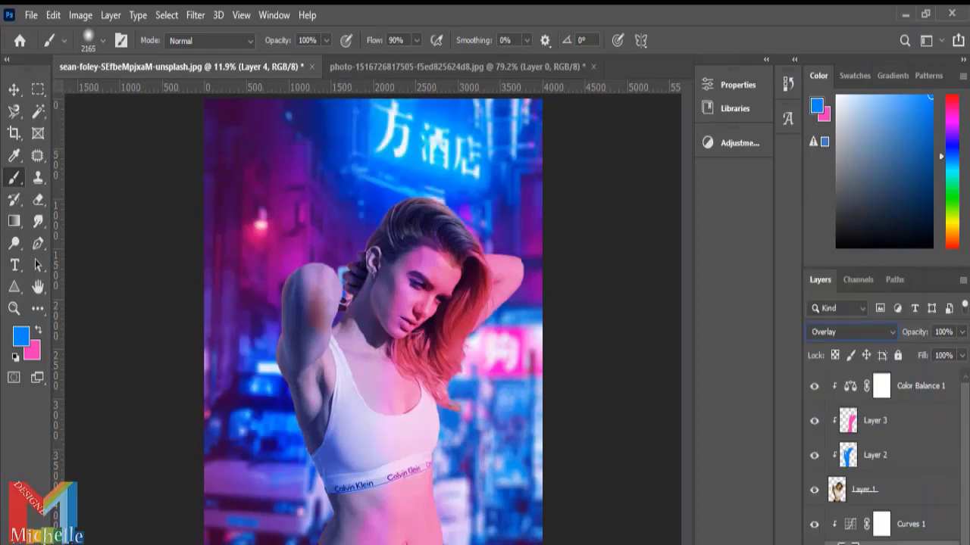
{"action": "key", "text": "ctrl+shift+alt+n"}
- Switch to pink, set Layer 5 to Overlay, then add a new layer clipped to Layer 1
{"action": "left_click", "coordinate": [38, 331]}
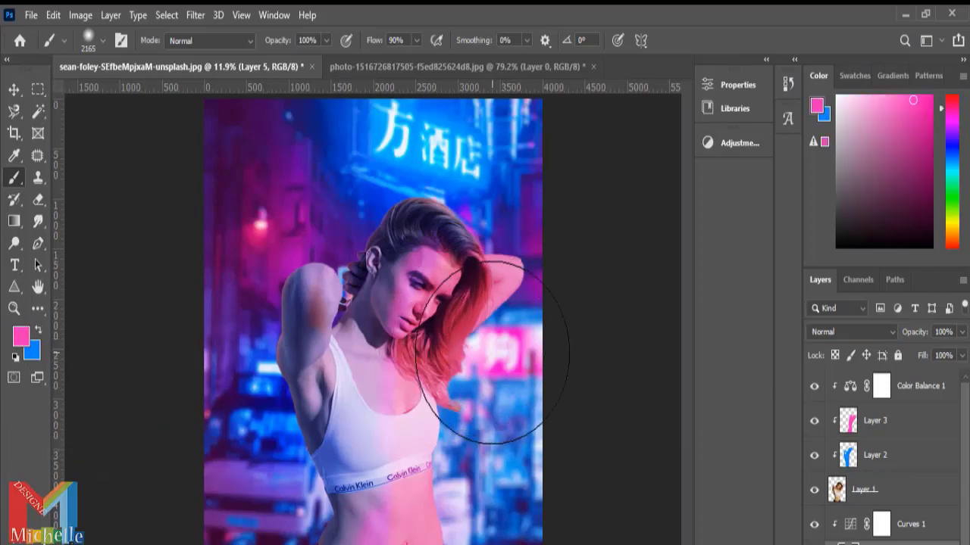
{"action": "left_click", "coordinate": [876, 333]}
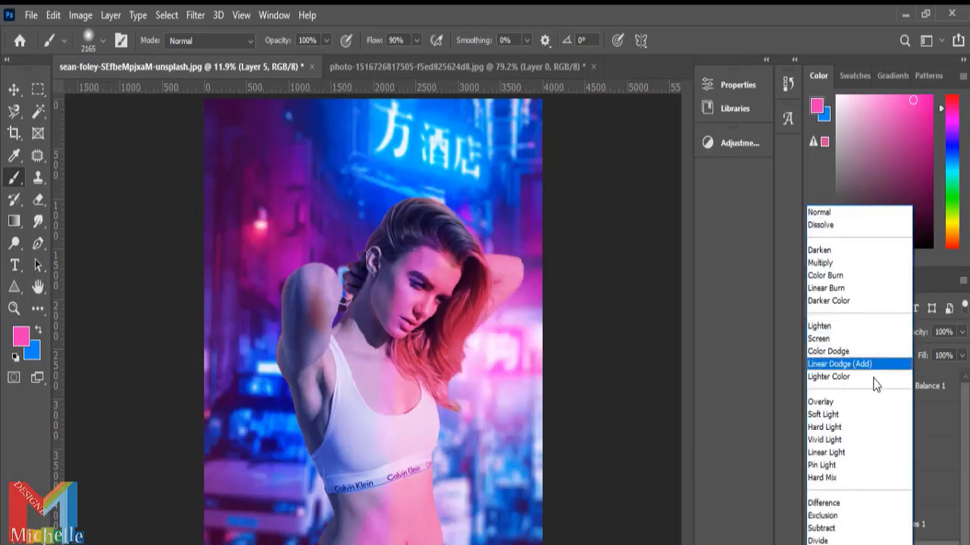
{"action": "left_click", "coordinate": [870, 408]}
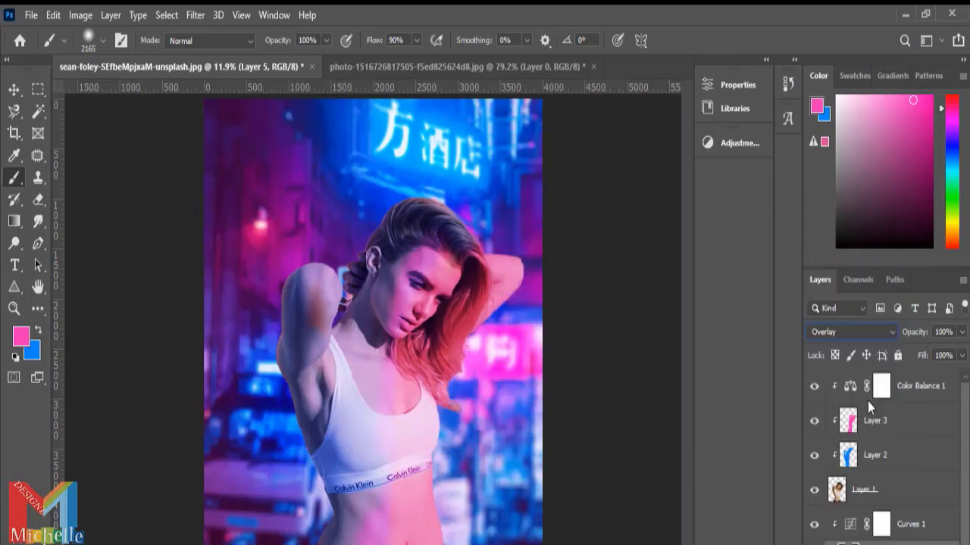
{"action": "left_click", "coordinate": [861, 493]}
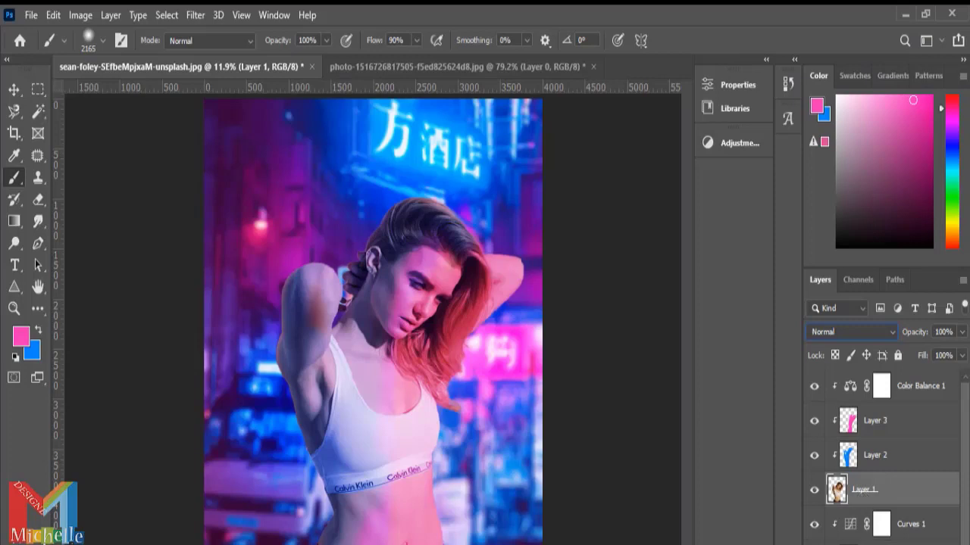
{"action": "key", "text": "ctrl+shift+alt+n"}
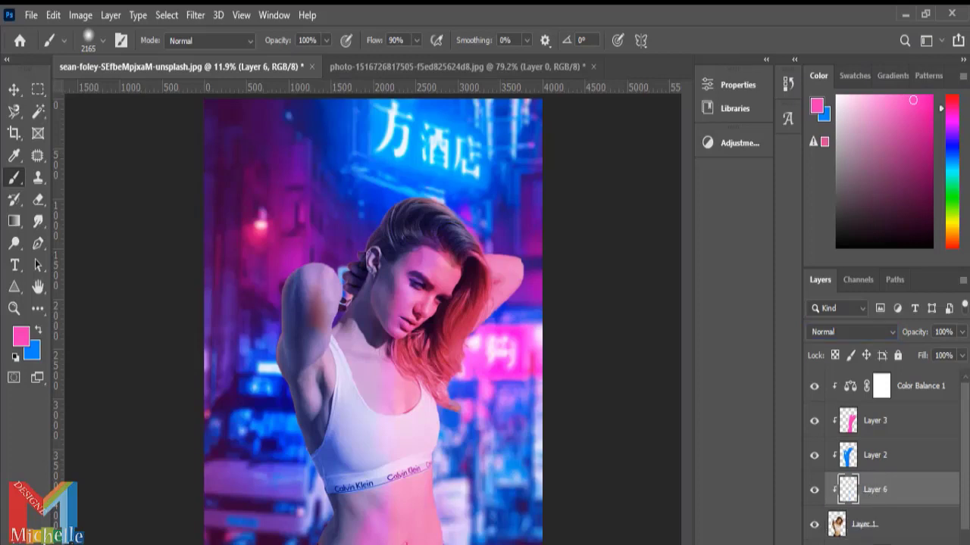
- Fill Layer 6 with 50% Gray via Edit > Fill and set it to Overlay blend mode
{"action": "left_click", "coordinate": [55, 15]}
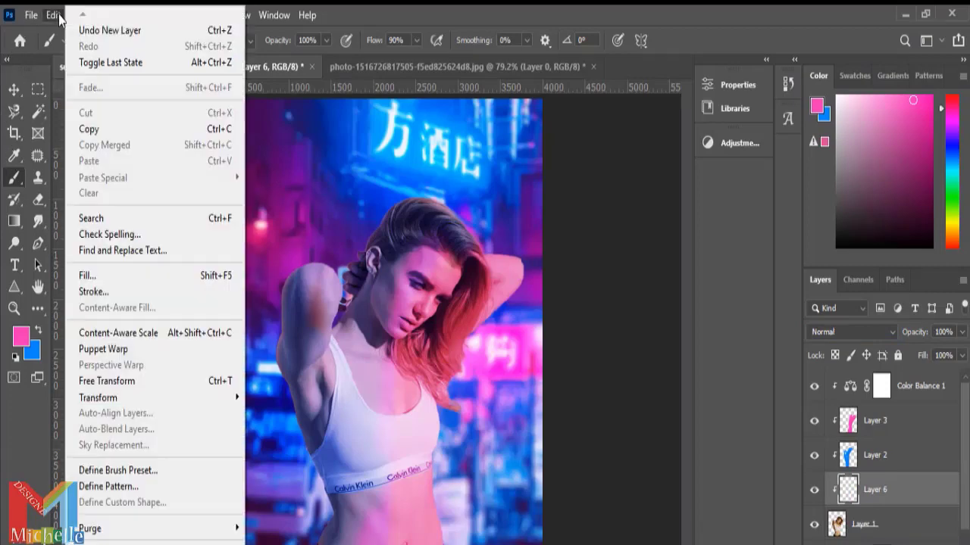
{"action": "left_click", "coordinate": [134, 276]}
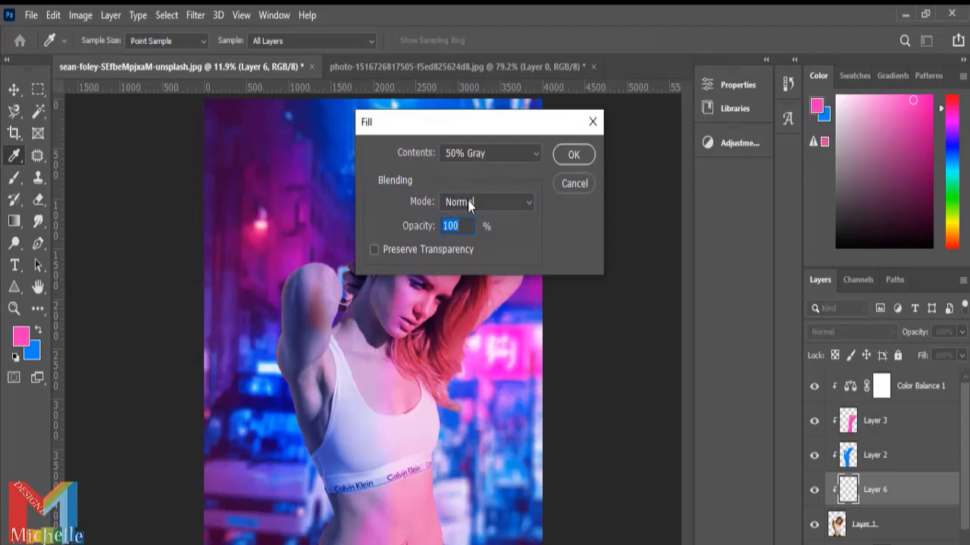
{"action": "left_click", "coordinate": [566, 155]}
{"action": "key", "text": "b"}
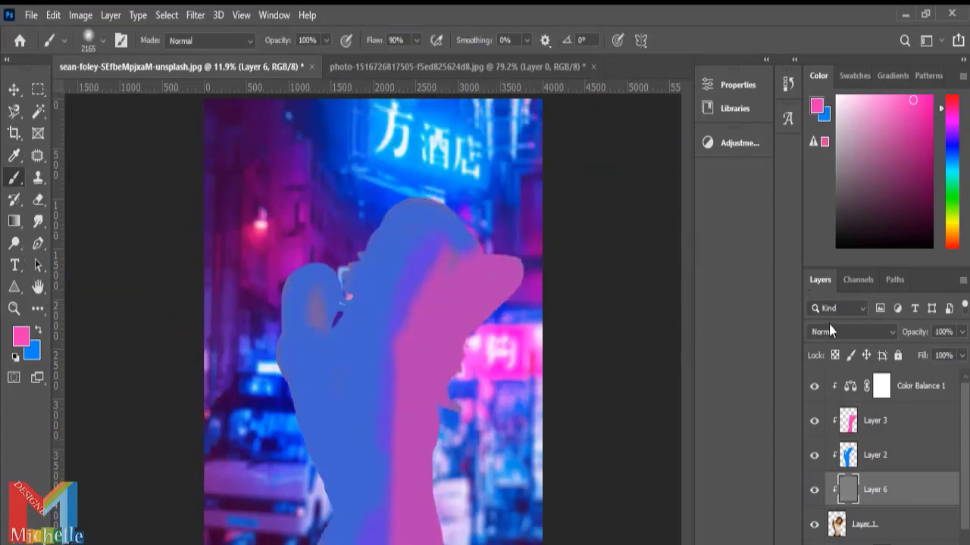
{"action": "left_click", "coordinate": [833, 329]}
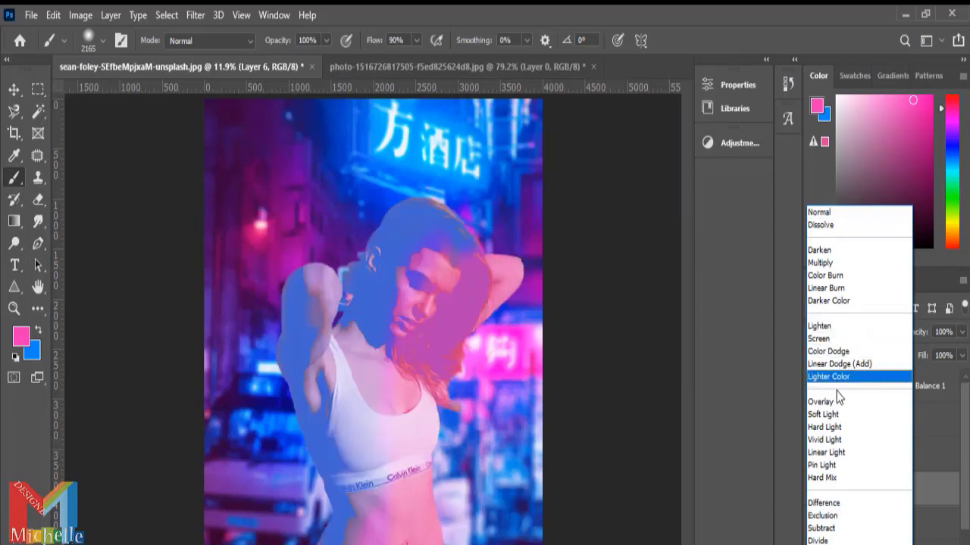
{"action": "left_click", "coordinate": [841, 404]}
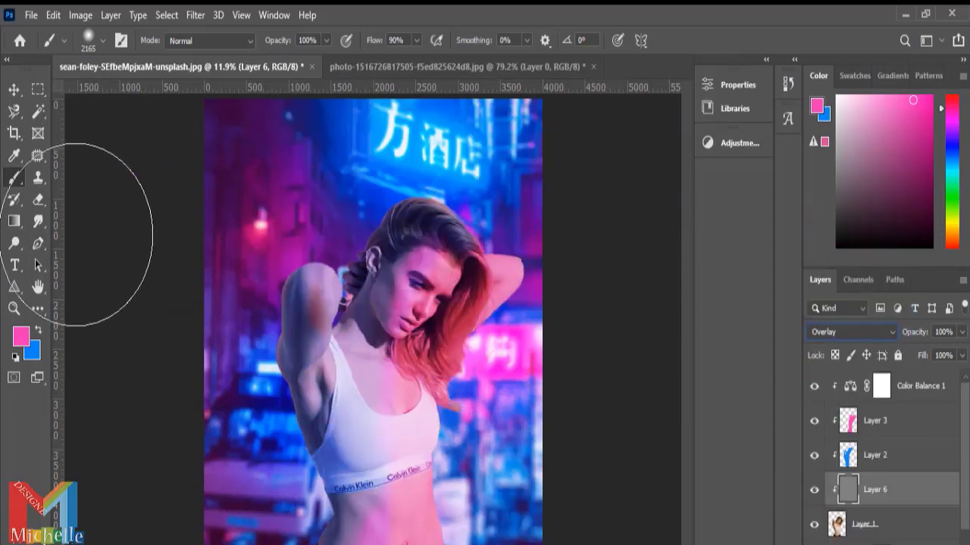
{"action": "left_click", "coordinate": [42, 224]}
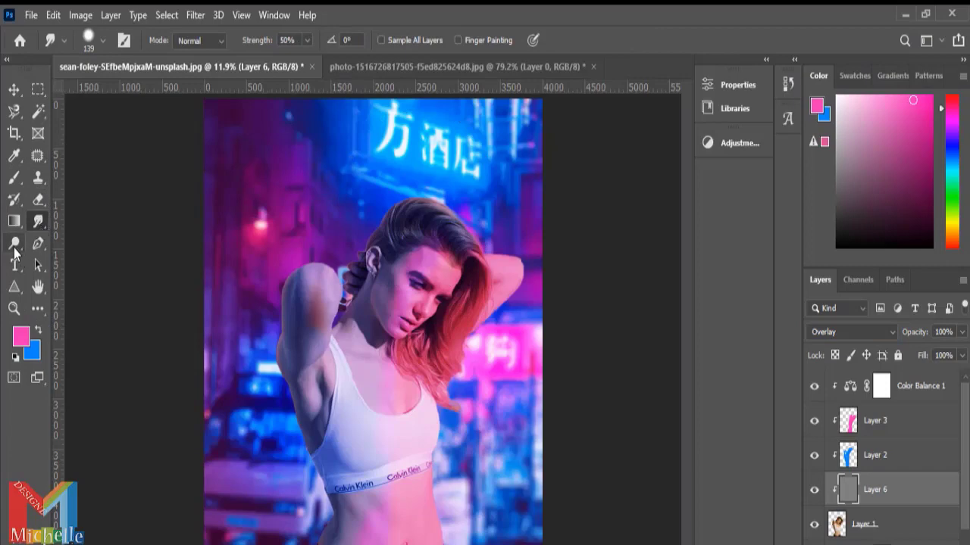
- Brighten a strand of the woman's hair with a 111 px Dodge brush
{"action": "left_click", "coordinate": [15, 246]}
{"action": "left_click", "coordinate": [105, 44]}
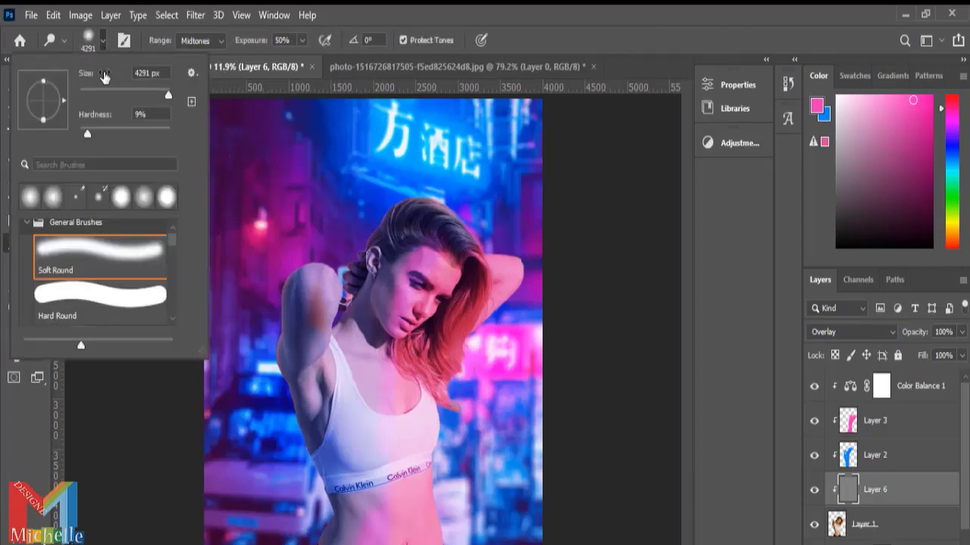
{"action": "mouse_move", "coordinate": [168, 95]}
{"action": "left_mouse_down"}
{"action": "mouse_move", "coordinate": [91, 100]}
{"action": "mouse_move", "coordinate": [133, 95]}
{"action": "left_mouse_up"}
{"action": "left_click", "coordinate": [383, 239]}
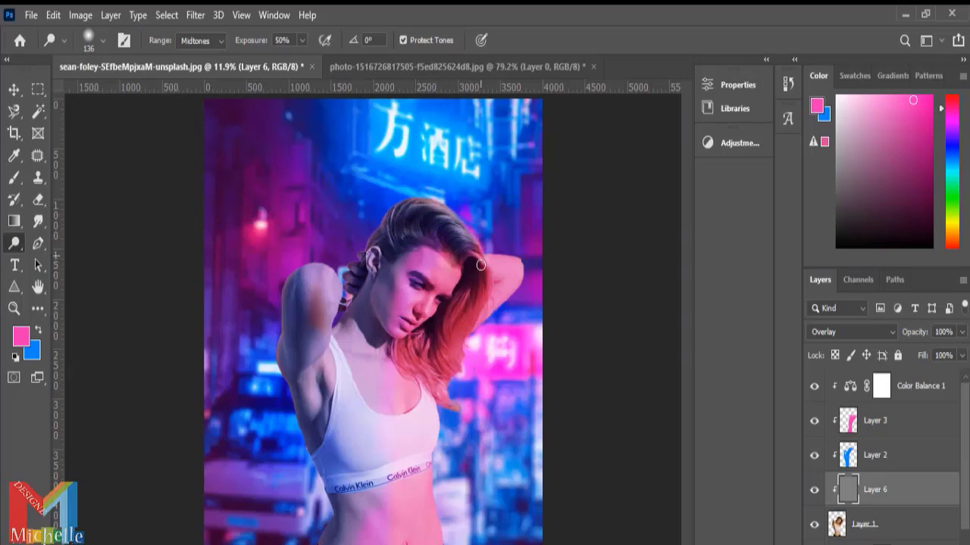
{"action": "mouse_move", "coordinate": [480, 266]}
{"action": "left_mouse_down"}
{"action": "mouse_move", "coordinate": [473, 323]}
{"action": "mouse_move", "coordinate": [451, 381]}
{"action": "left_mouse_up"}
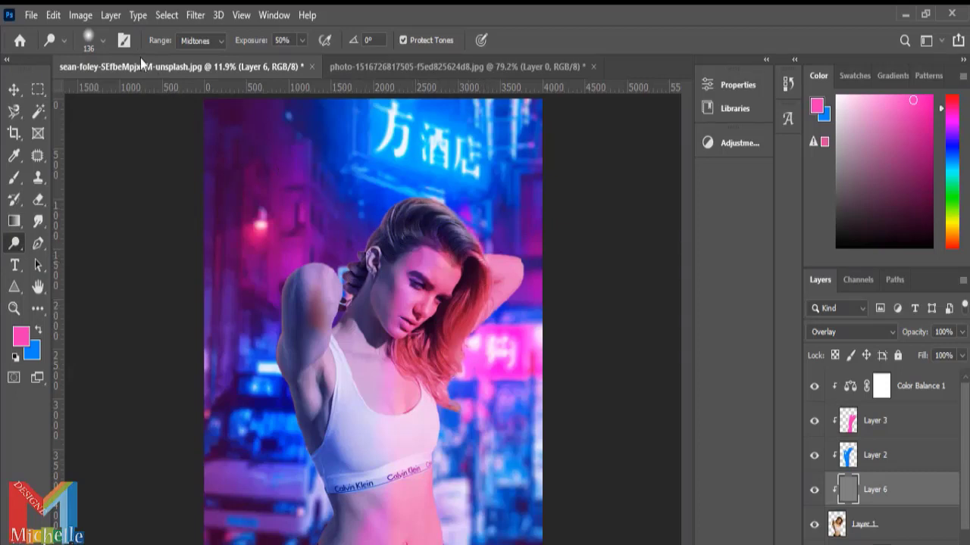
- Enlarge the Dodge brush to 174 px and lighten the neck, outer arm edge and cheek
{"action": "left_click", "coordinate": [103, 42]}
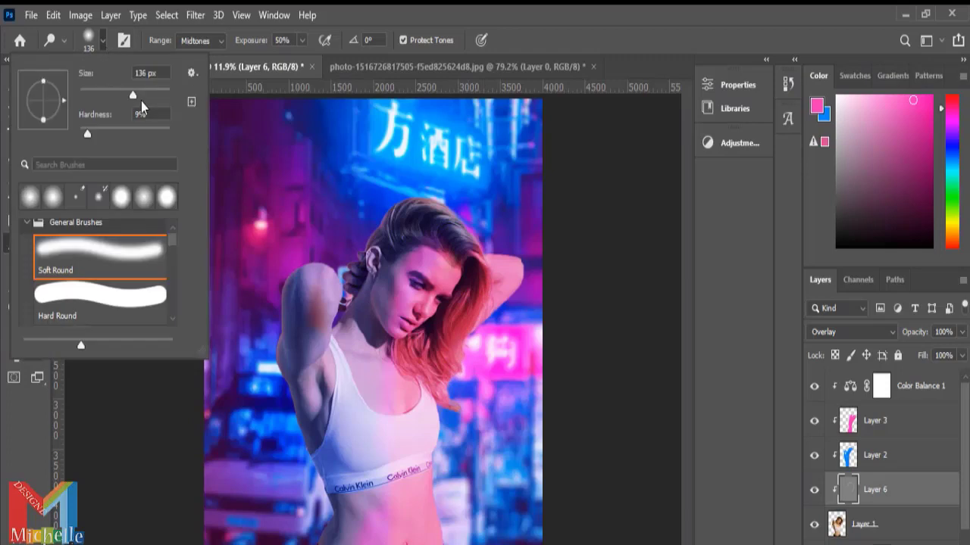
{"action": "left_click", "coordinate": [136, 96]}
{"action": "left_click", "coordinate": [371, 261]}
{"action": "mouse_move", "coordinate": [369, 273]}
{"action": "left_mouse_down"}
{"action": "mouse_move", "coordinate": [352, 309]}
{"action": "mouse_move", "coordinate": [322, 310]}
{"action": "mouse_move", "coordinate": [310, 335]}
{"action": "mouse_move", "coordinate": [315, 270]}
{"action": "mouse_move", "coordinate": [296, 368]}
{"action": "mouse_move", "coordinate": [283, 340]}
{"action": "mouse_move", "coordinate": [326, 534]}
{"action": "mouse_move", "coordinate": [338, 500]}
{"action": "mouse_move", "coordinate": [331, 512]}
{"action": "left_mouse_up"}
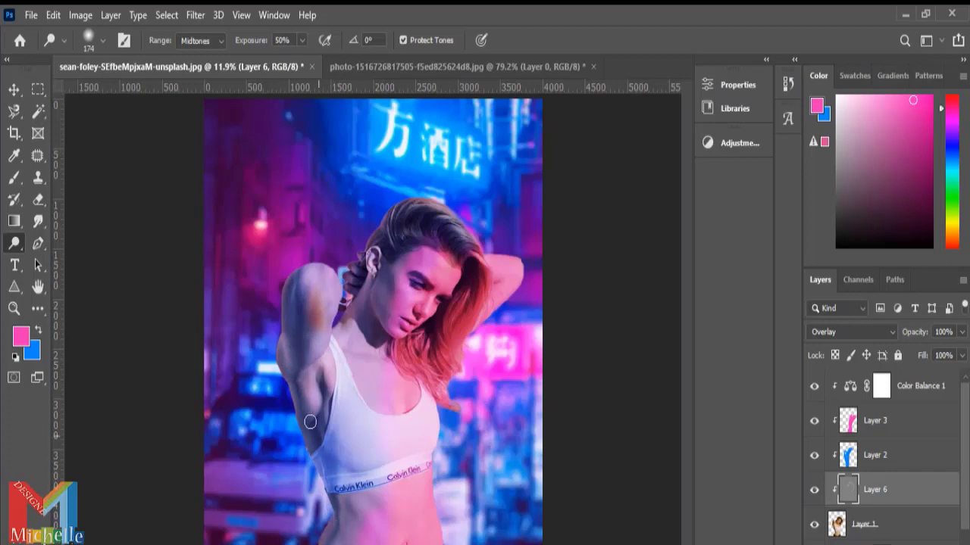
{"action": "mouse_move", "coordinate": [276, 338]}
{"action": "left_mouse_down"}
{"action": "mouse_move", "coordinate": [277, 382]}
{"action": "mouse_move", "coordinate": [302, 294]}
{"action": "mouse_move", "coordinate": [286, 270]}
{"action": "mouse_move", "coordinate": [290, 288]}
{"action": "left_mouse_up"}
{"action": "scroll", "coordinate": [901, 469], "scroll_direction": "down", "scroll_amount": 1}
{"action": "key", "text": "x"}
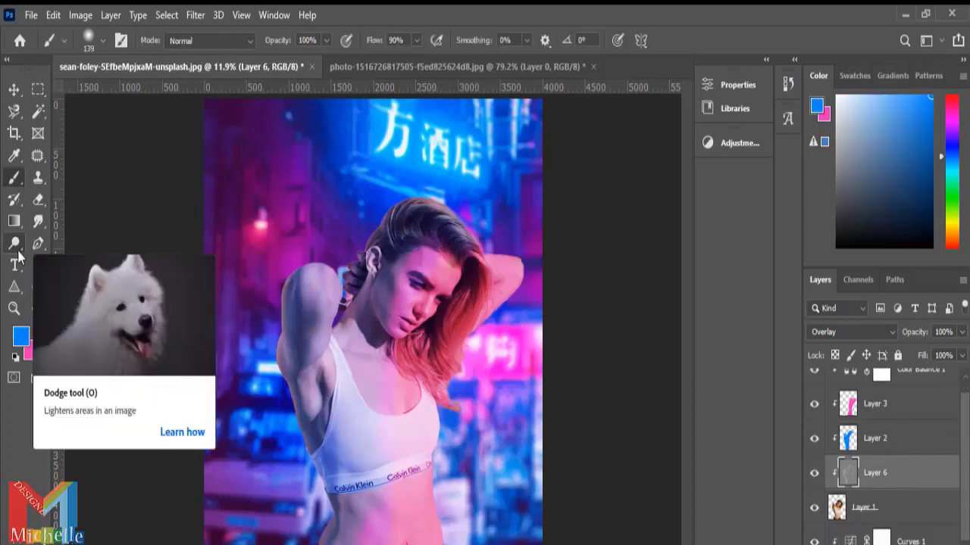
{"action": "mouse_move", "coordinate": [422, 312]}
{"action": "left_mouse_down"}
{"action": "mouse_move", "coordinate": [452, 275]}
{"action": "mouse_move", "coordinate": [417, 328]}
{"action": "mouse_move", "coordinate": [447, 290]}
{"action": "left_mouse_up"}
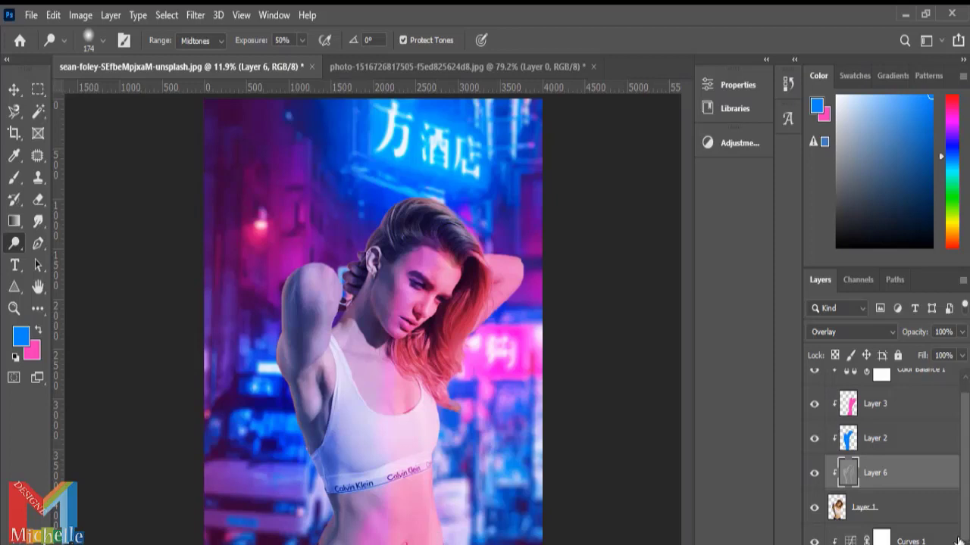
{"action": "scroll", "coordinate": [909, 512], "scroll_direction": "down", "scroll_amount": 1}
- Convert Layer 1 through Color Balance 1 into a smart object, duplicate it, and reselect the original
{"action": "left_click", "coordinate": [948, 505]}
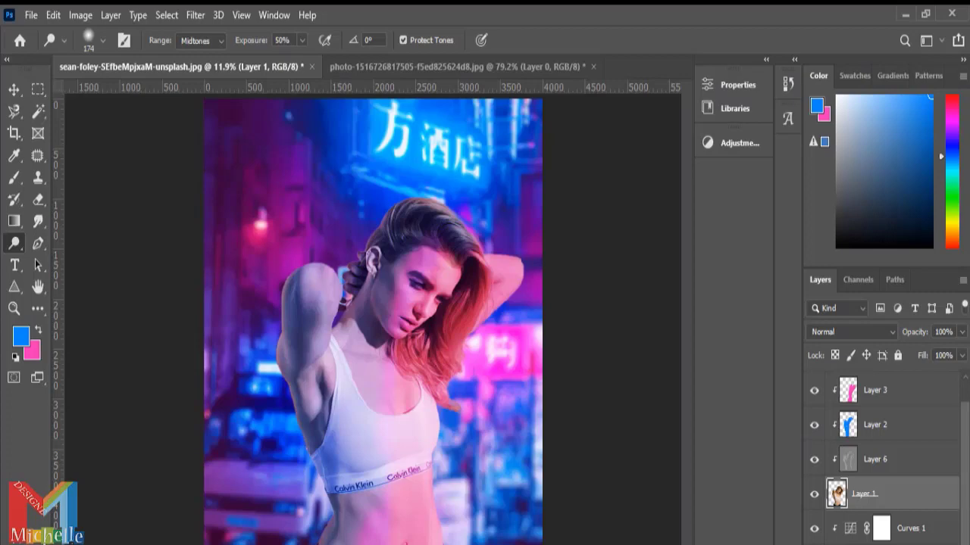
{"action": "scroll", "coordinate": [965, 426], "scroll_direction": "up", "scroll_amount": 2}
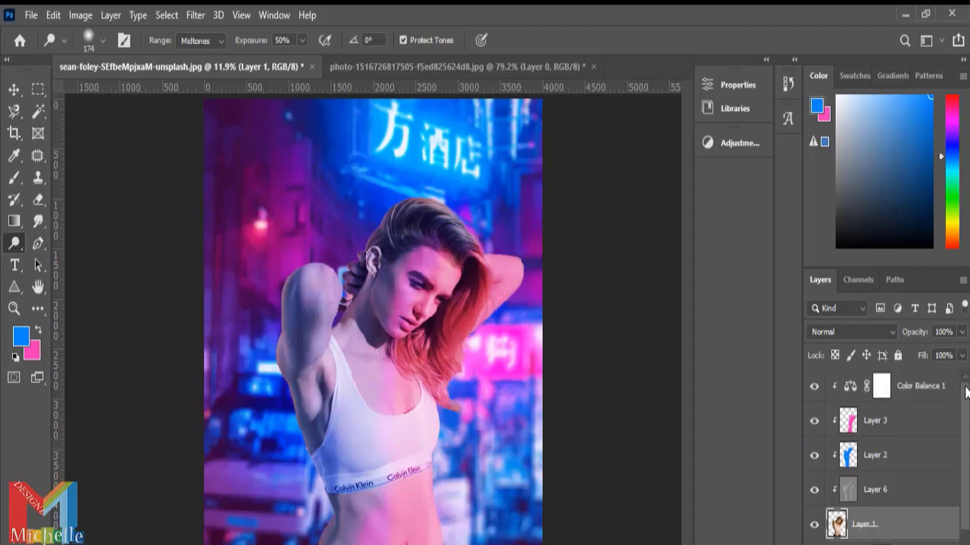
{"action": "left_click", "coordinate": [927, 397]}
{"action": "right_click", "coordinate": [928, 399]}
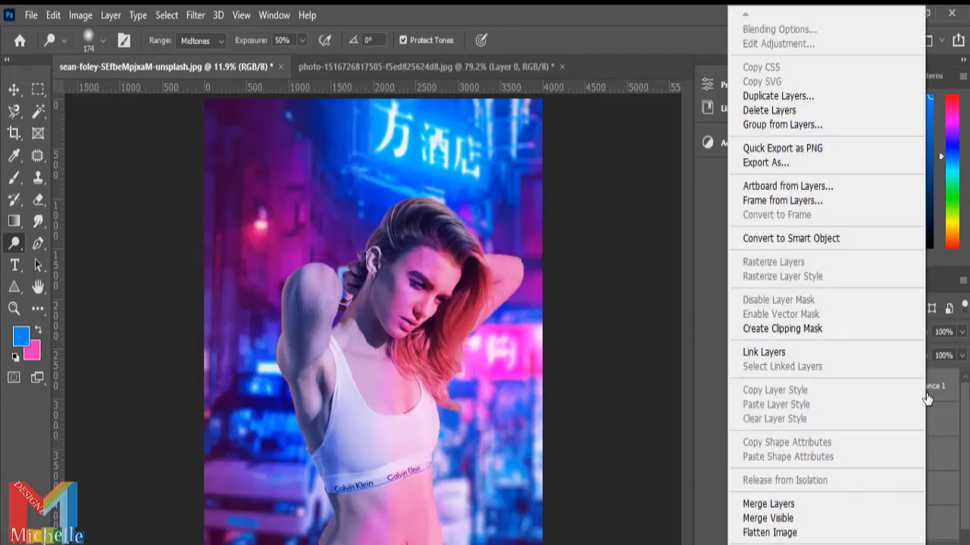
{"action": "left_click", "coordinate": [806, 244]}
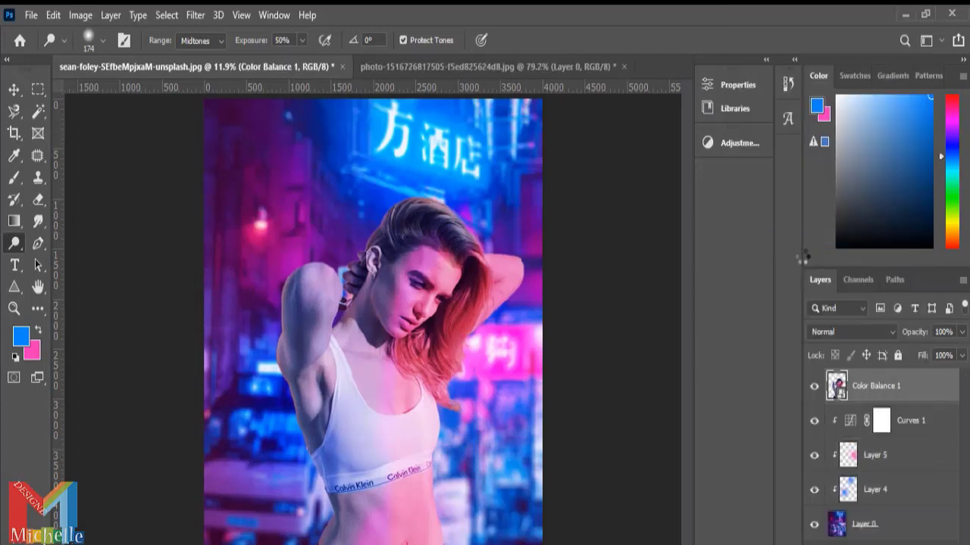
{"action": "key", "text": "ctrl+j"}
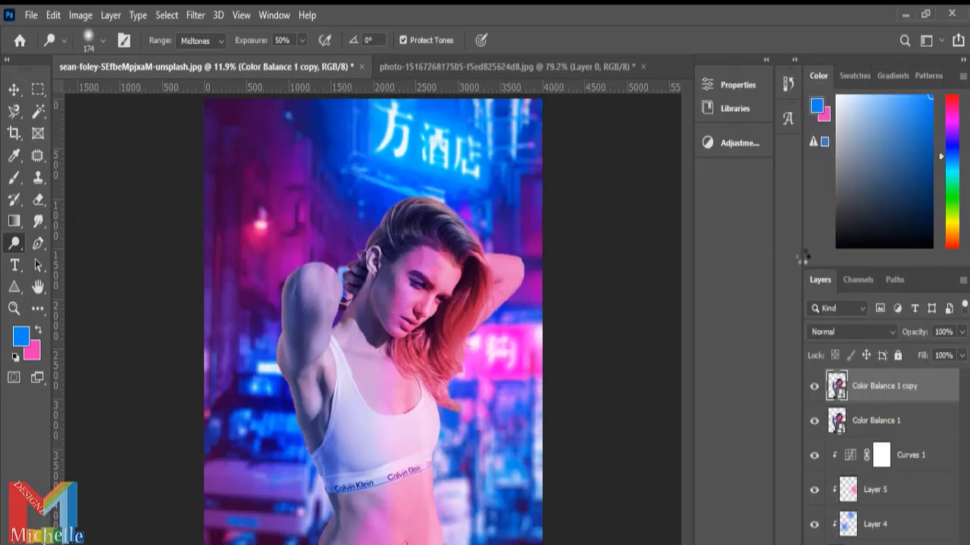
{"action": "left_click", "coordinate": [867, 428]}
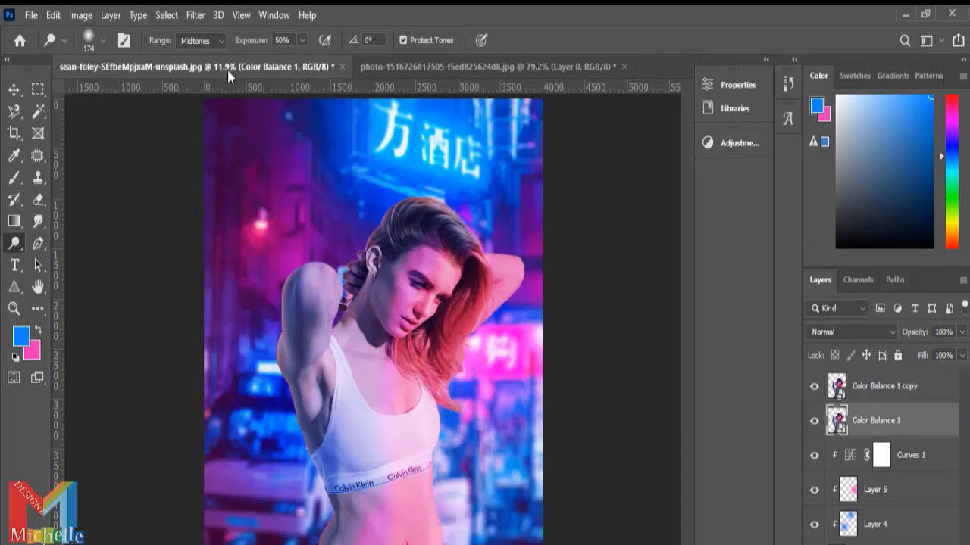
- Apply Camera Raw: Temperature -23, Exposure +0.35, Contrast +20, Highlights +11, Shadows +27
{"action": "left_click", "coordinate": [194, 15]}
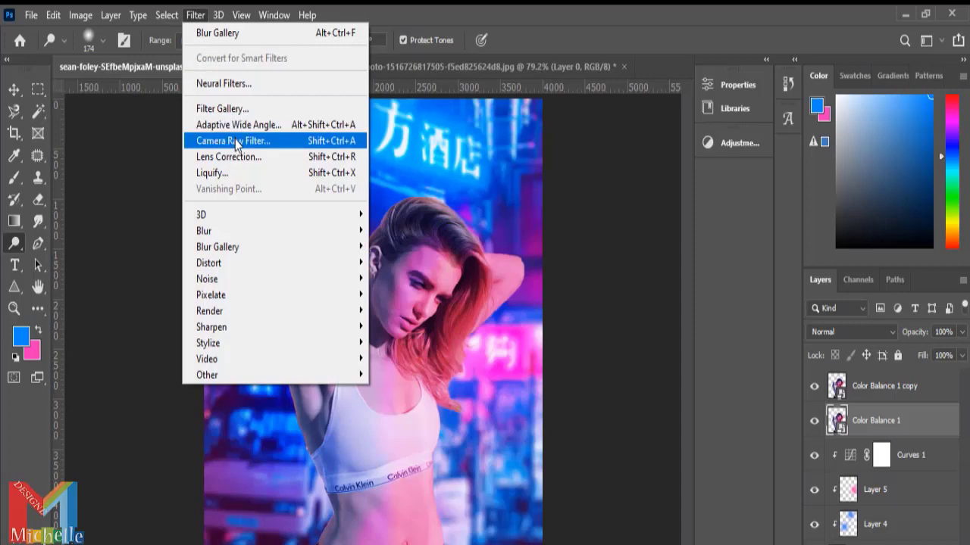
{"action": "left_click", "coordinate": [235, 141]}
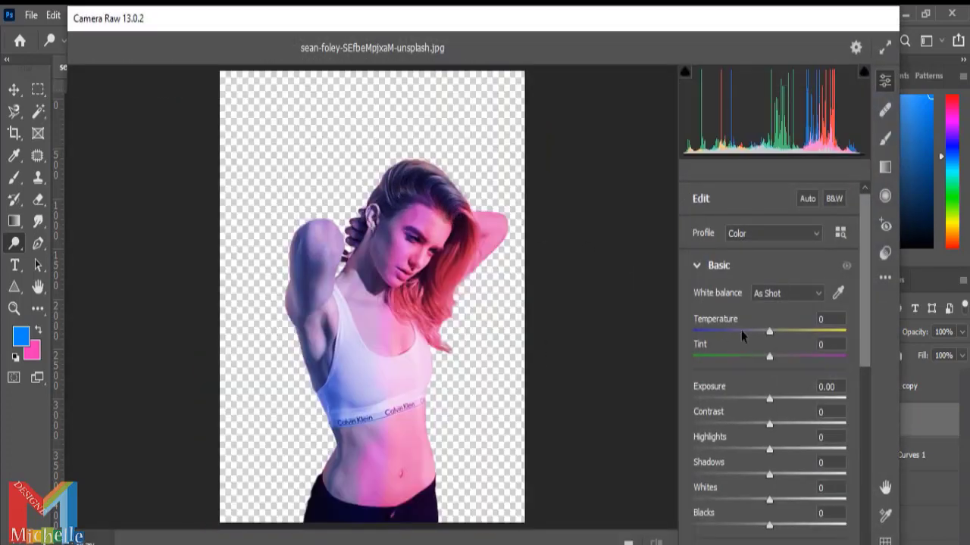
{"action": "left_click_drag", "start_coordinate": [768, 334], "coordinate": [752, 334]}
{"action": "left_click_drag", "start_coordinate": [769, 400], "coordinate": [777, 399]}
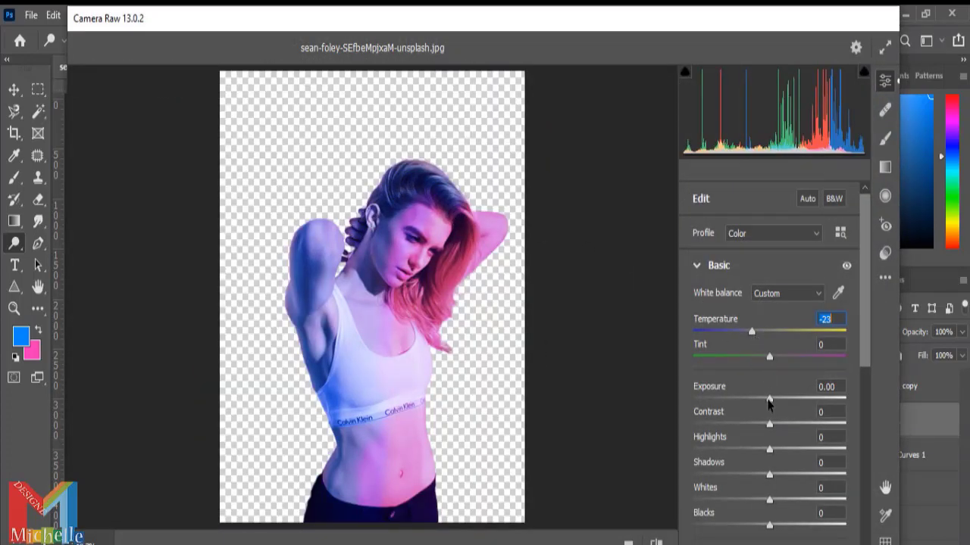
{"action": "key", "text": "Up"}
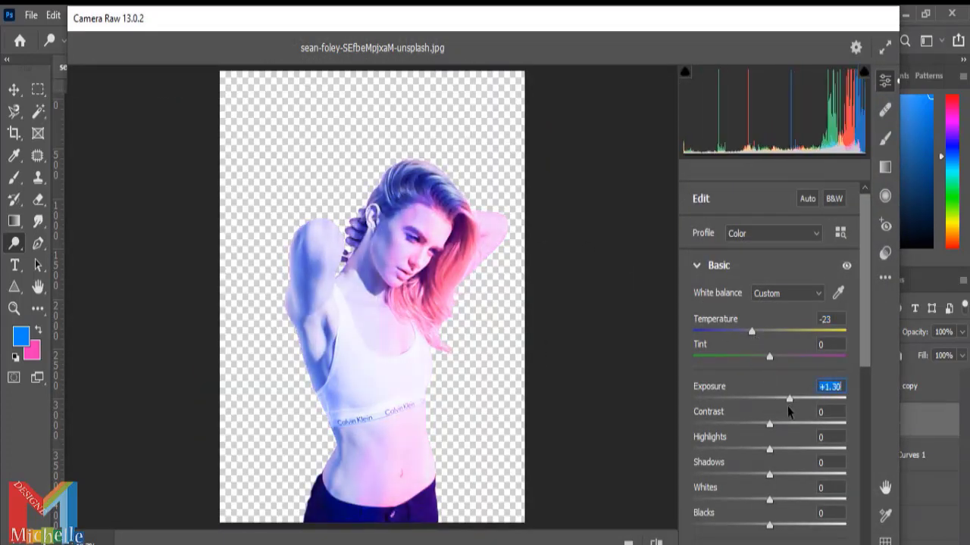
{"action": "left_click_drag", "start_coordinate": [784, 406], "coordinate": [780, 405]}
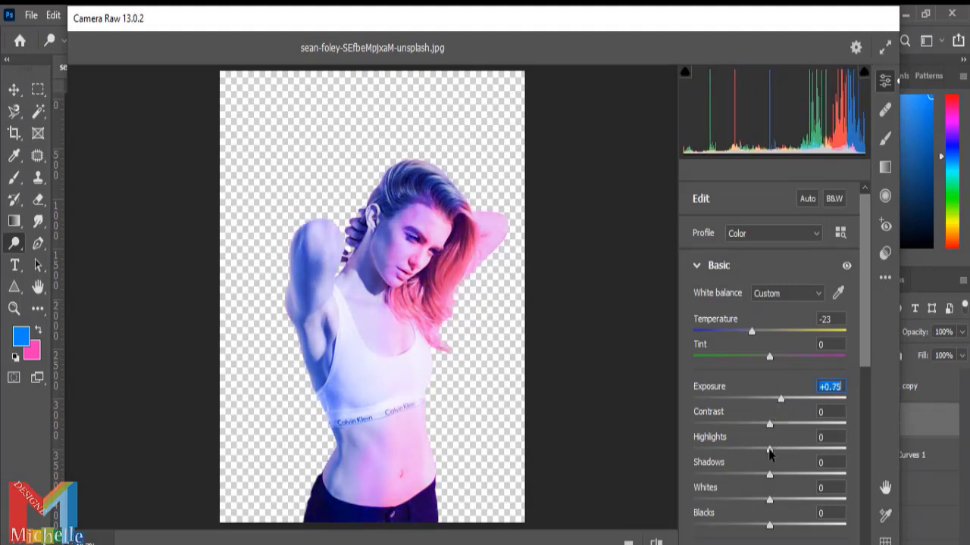
{"action": "left_click_drag", "start_coordinate": [768, 450], "coordinate": [778, 451]}
{"action": "left_click_drag", "start_coordinate": [780, 399], "coordinate": [784, 424]}
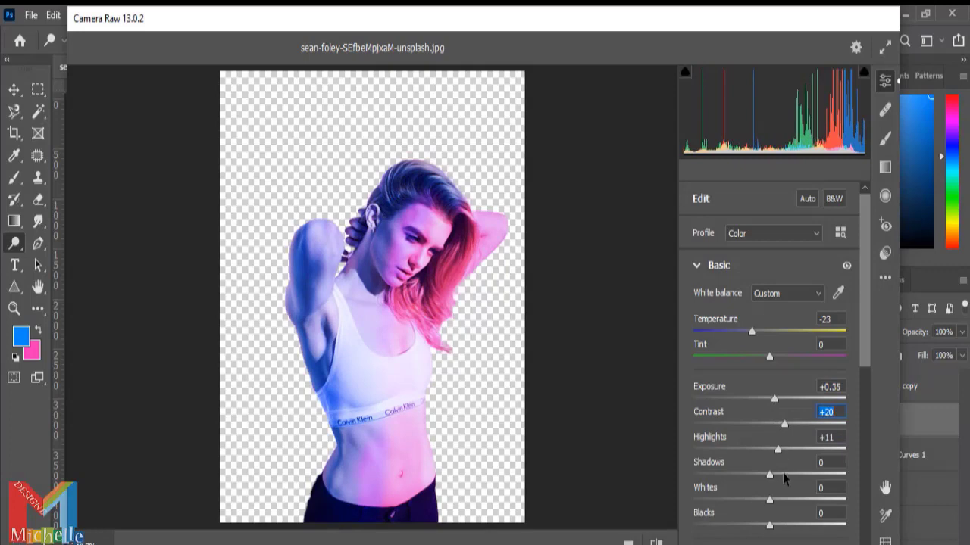
{"action": "left_click_drag", "start_coordinate": [770, 474], "coordinate": [790, 474]}
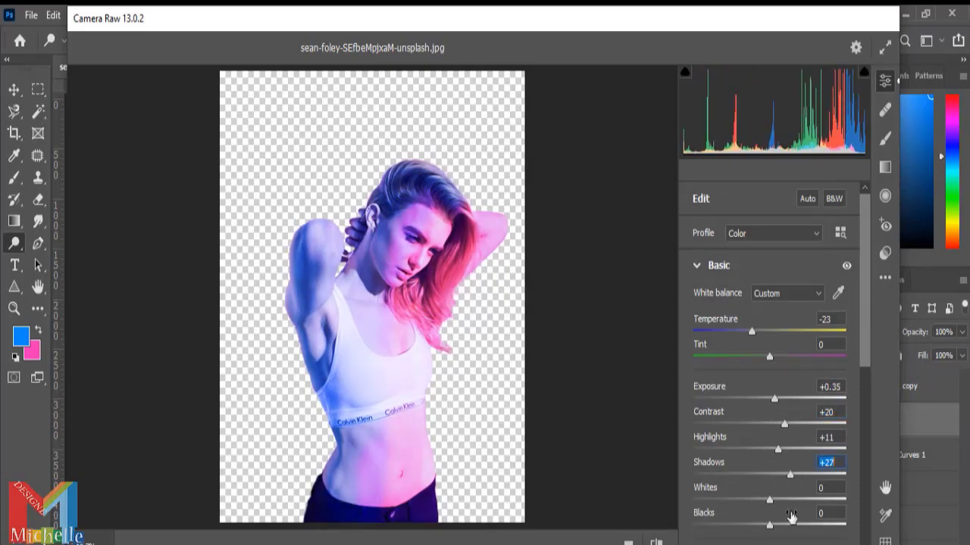
{"action": "key", "text": "Return"}
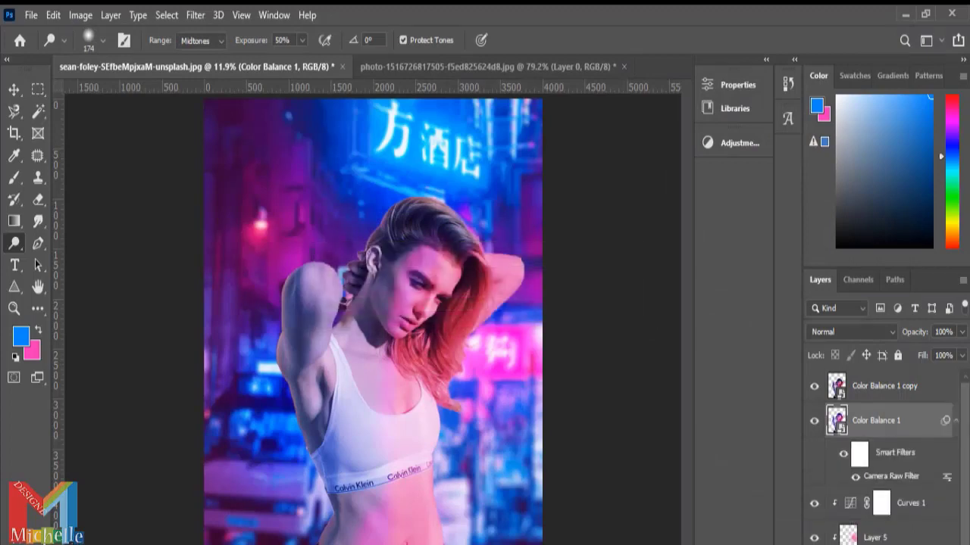
- Change the Color Balance 1 blend mode, then select the Color Balance 1 copy
{"action": "left_click", "coordinate": [854, 331]}
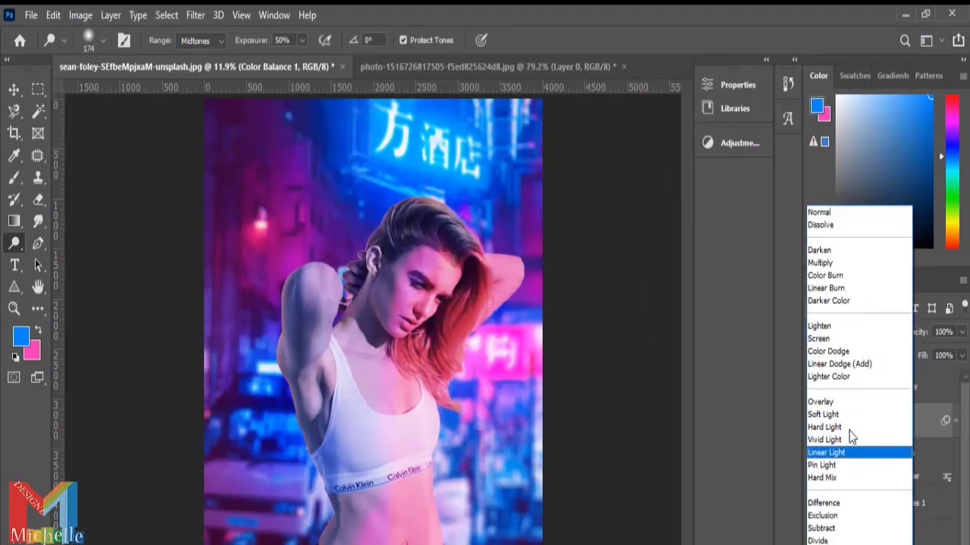
{"action": "left_click", "coordinate": [859, 503]}
{"action": "left_click", "coordinate": [875, 393]}
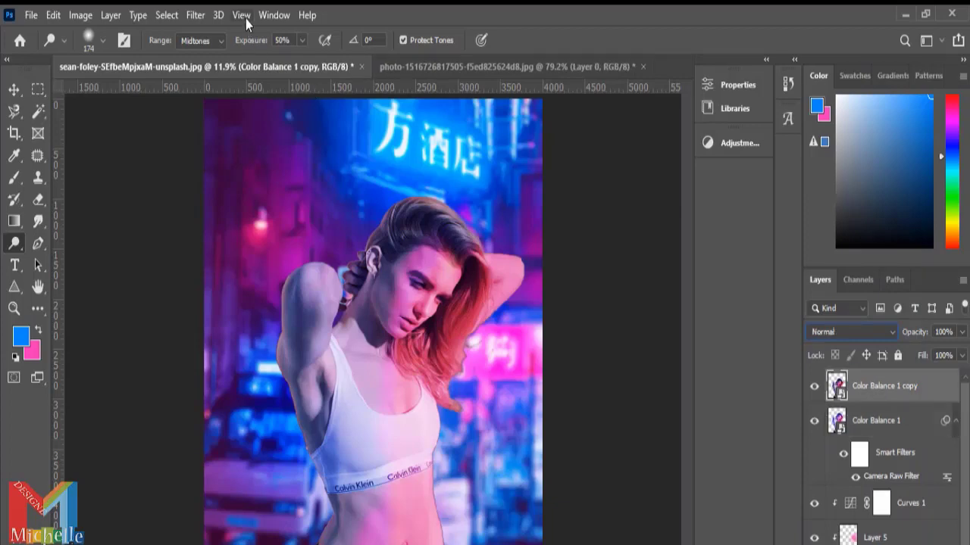
{"action": "left_click", "coordinate": [196, 15]}
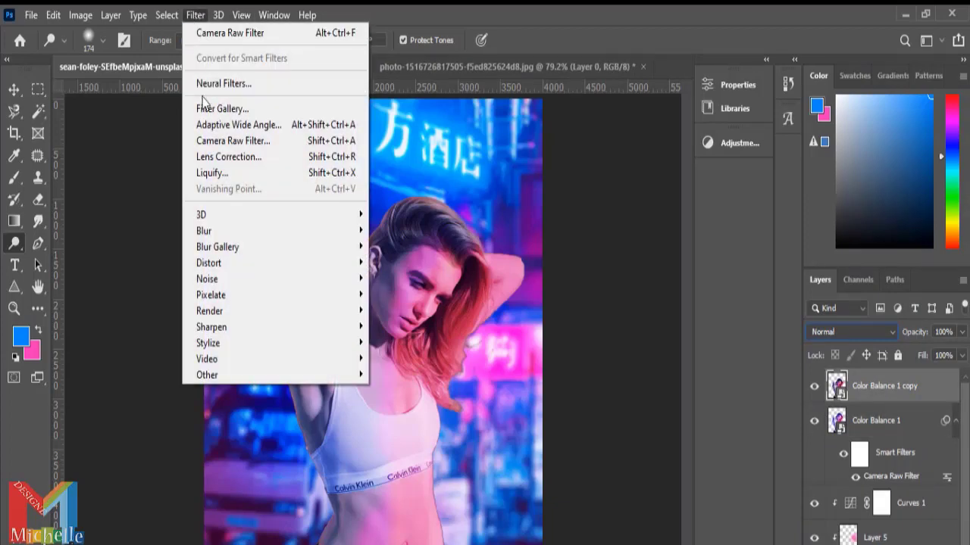
- Grade the copy in Camera Raw: Temperature -14, Exposure +0.25, Contrast +3, Highlights +14, Shadows +7
{"action": "left_click", "coordinate": [236, 148]}
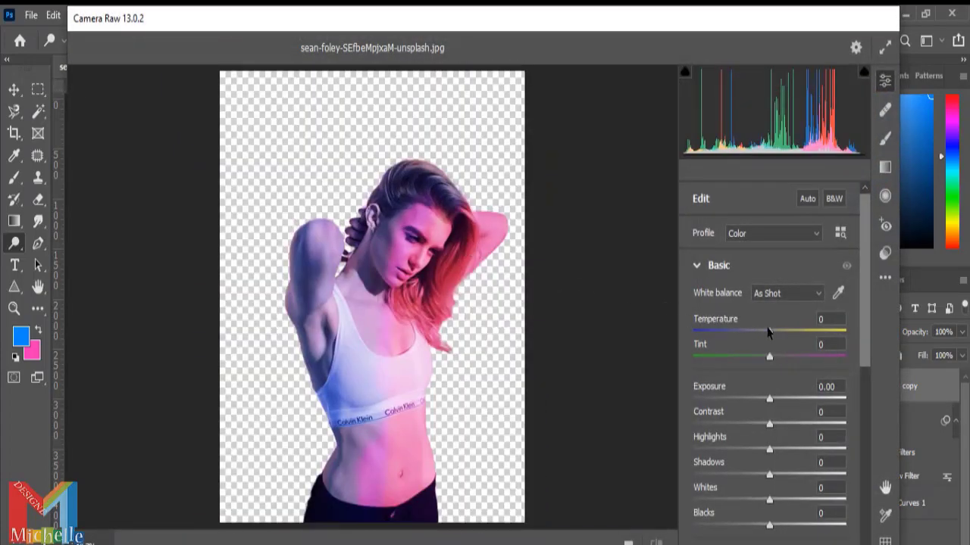
{"action": "left_click_drag", "start_coordinate": [768, 331], "coordinate": [734, 330]}
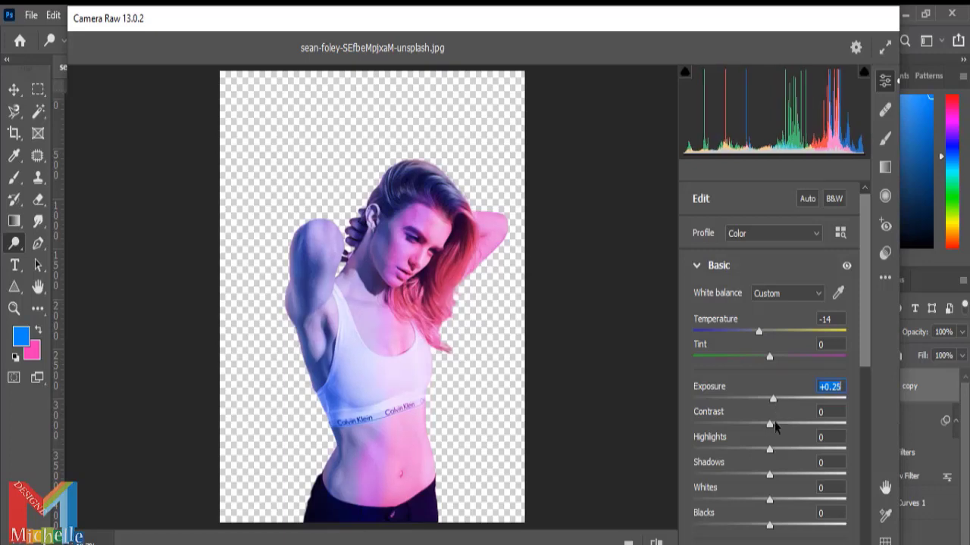
{"action": "mouse_move", "coordinate": [769, 425]}
{"action": "left_mouse_down"}
{"action": "mouse_move", "coordinate": [783, 469]}
{"action": "mouse_move", "coordinate": [770, 476]}
{"action": "left_mouse_up"}
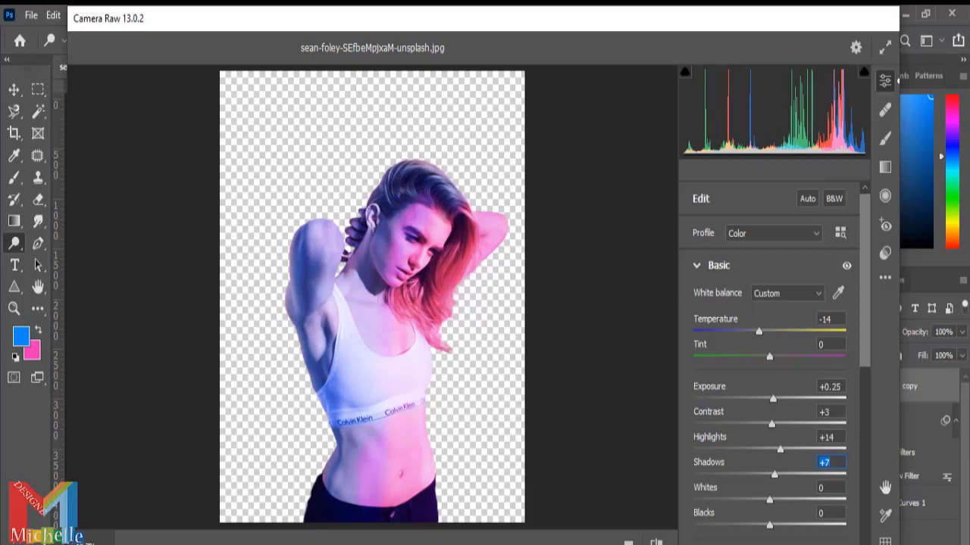
{"action": "key", "text": "Return"}
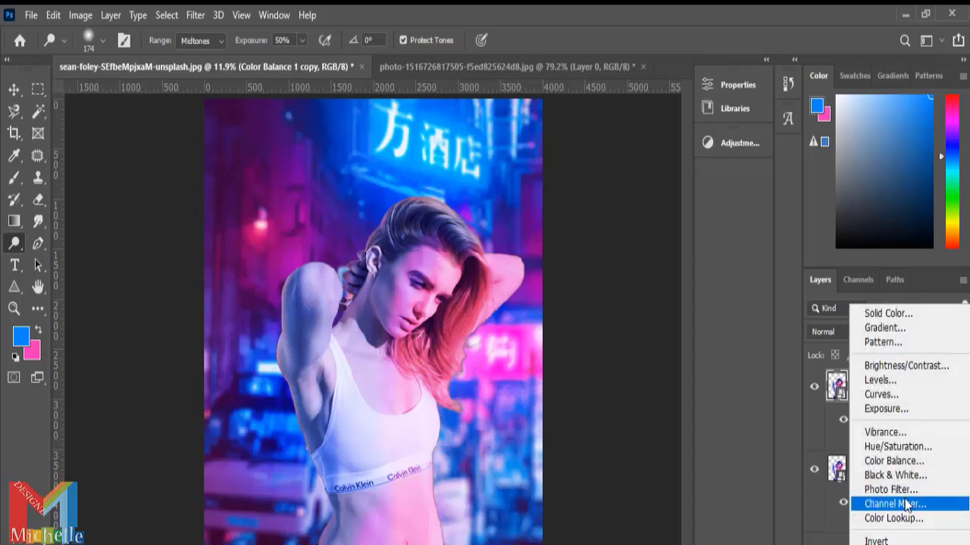
- Add a Curves layer with the RGB midpoint pulled down to darken the composite
{"action": "left_click", "coordinate": [881, 394]}
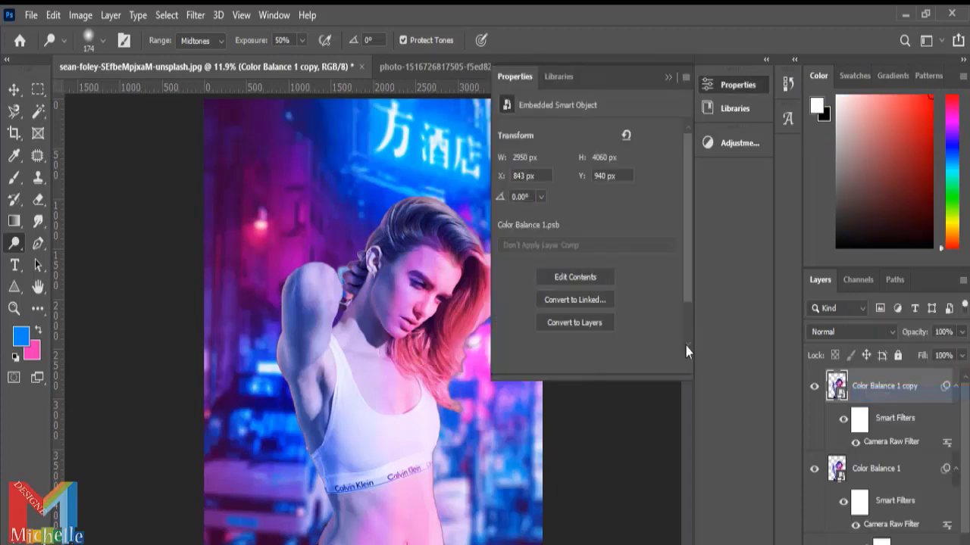
{"action": "left_click_drag", "start_coordinate": [592, 259], "coordinate": [593, 281]}
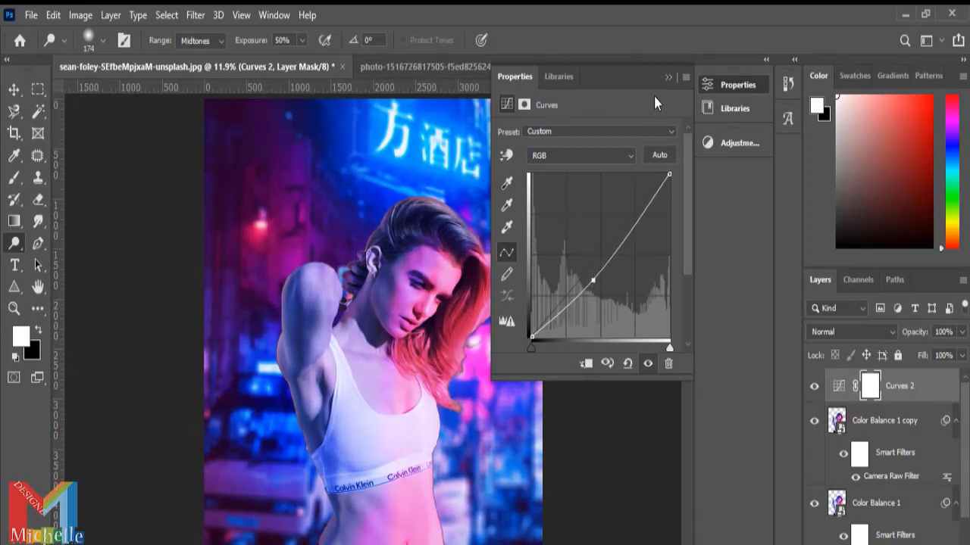
{"action": "left_click", "coordinate": [669, 77]}
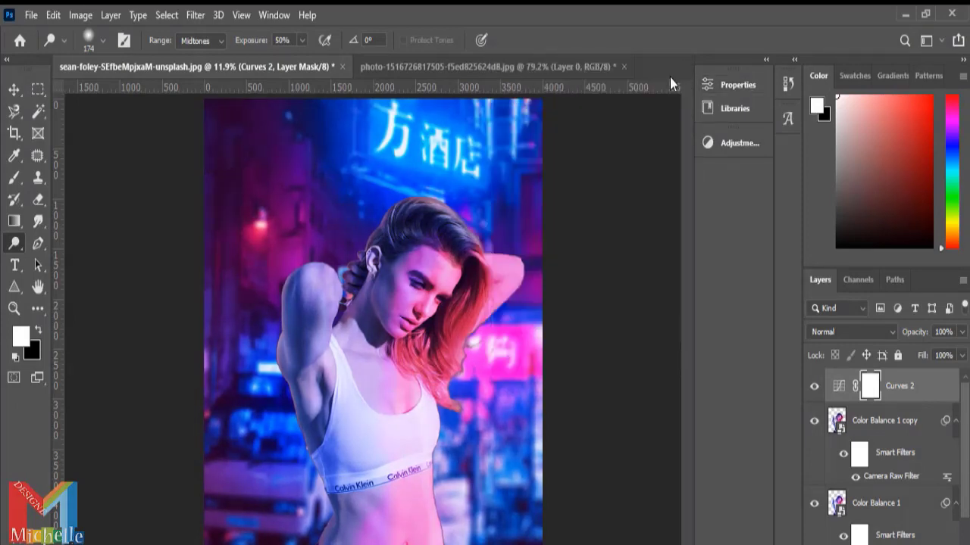